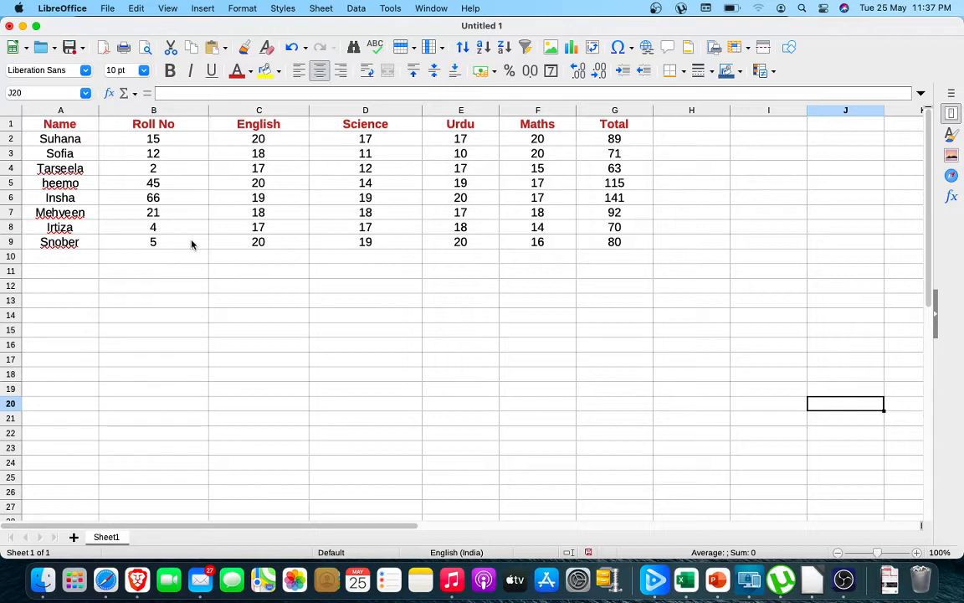
Turn on recording of tracked changes for the marks spreadsheet.
{"action": "left_click", "coordinate": [137, 9]}
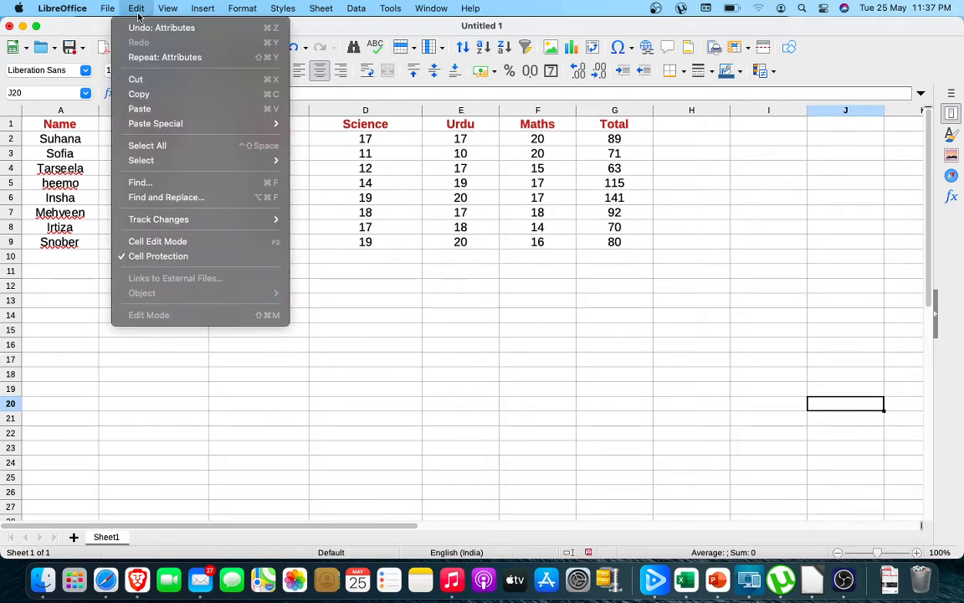
{"action": "mouse_move", "coordinate": [168, 9]}
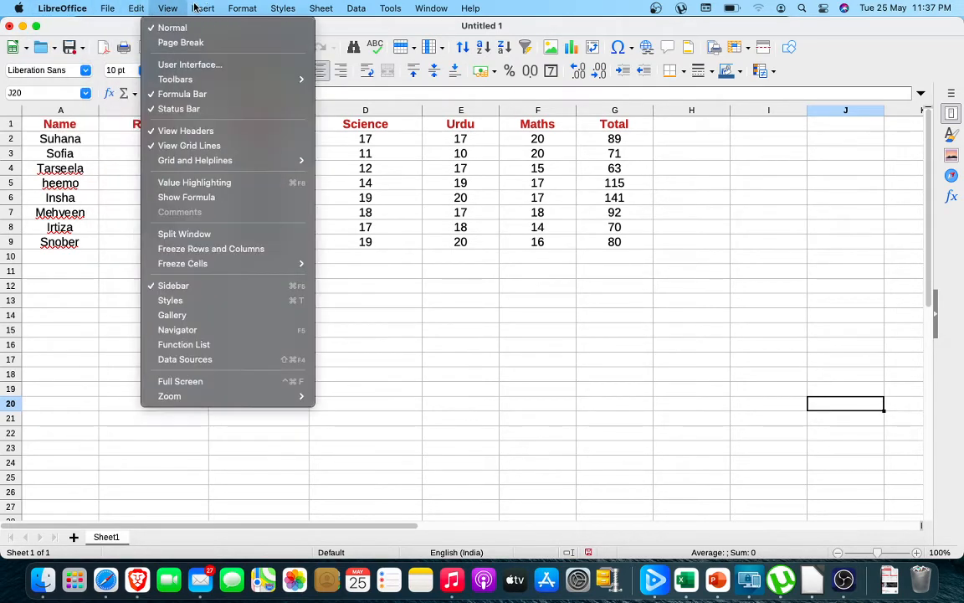
{"action": "mouse_move", "coordinate": [138, 8]}
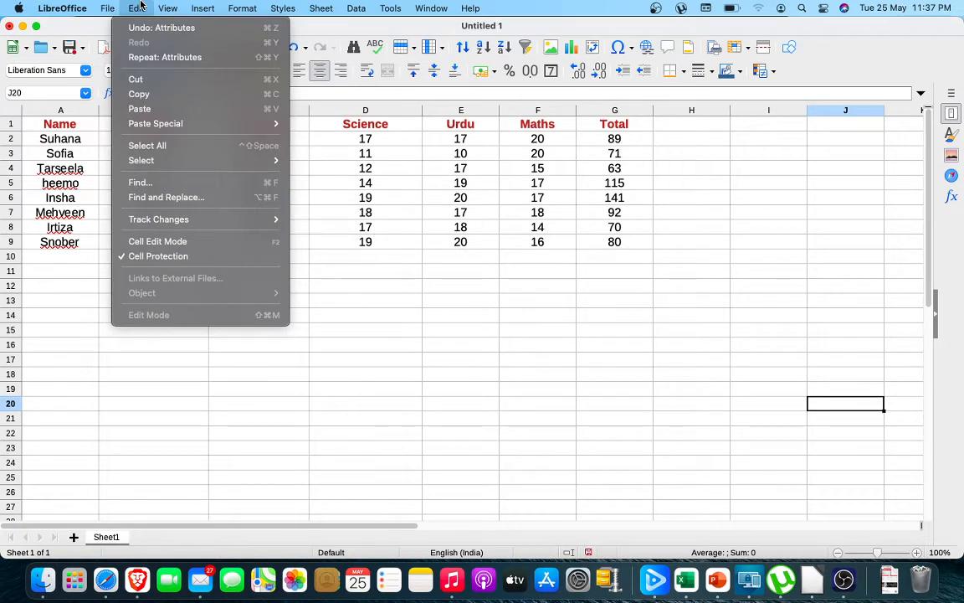
{"action": "mouse_move", "coordinate": [163, 223]}
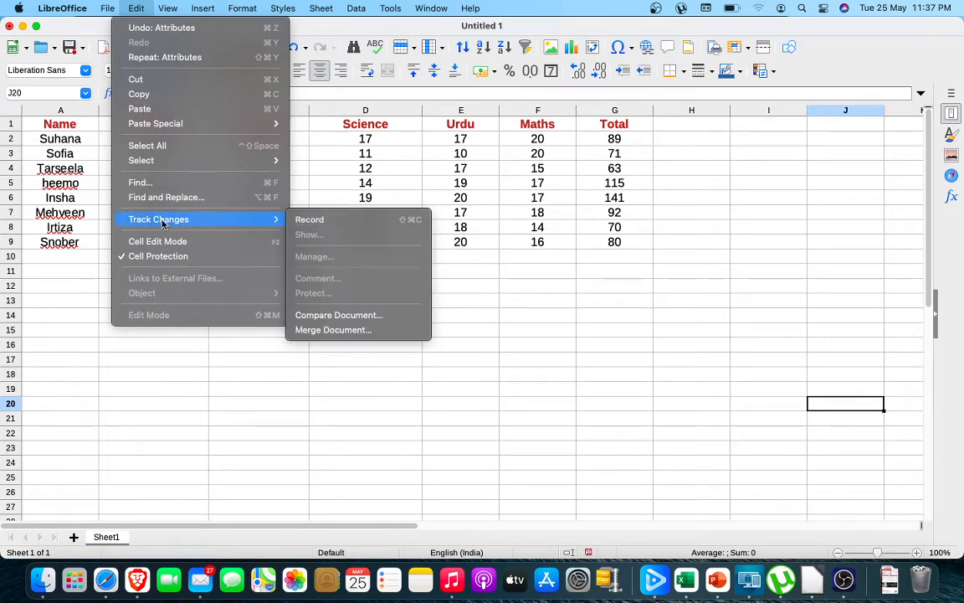
{"action": "left_click", "coordinate": [316, 224]}
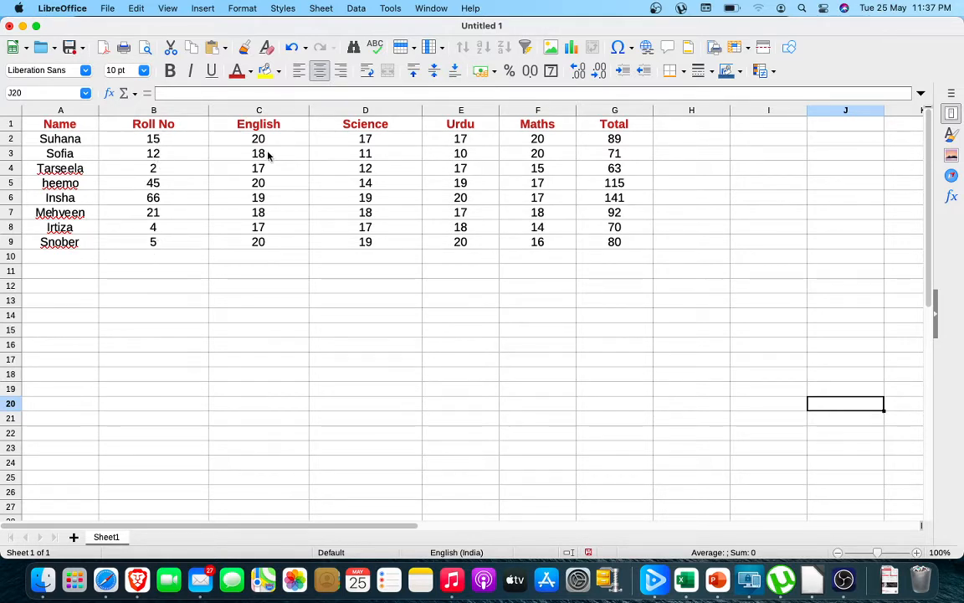
Set the Science mark in D3 to 19 and the Urdu mark in E3 to 20.
{"action": "left_click", "coordinate": [379, 157]}
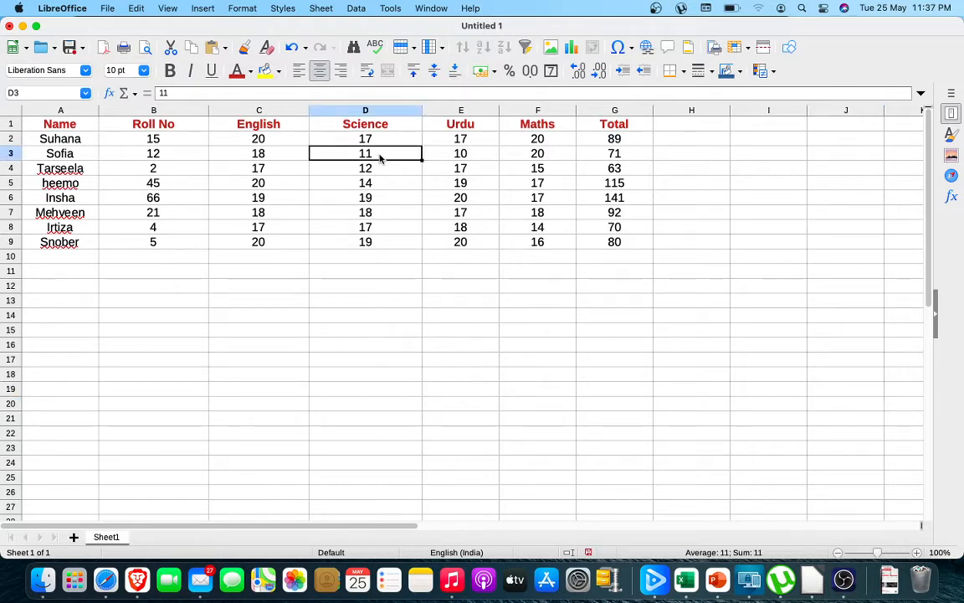
{"action": "type", "text": "19"}
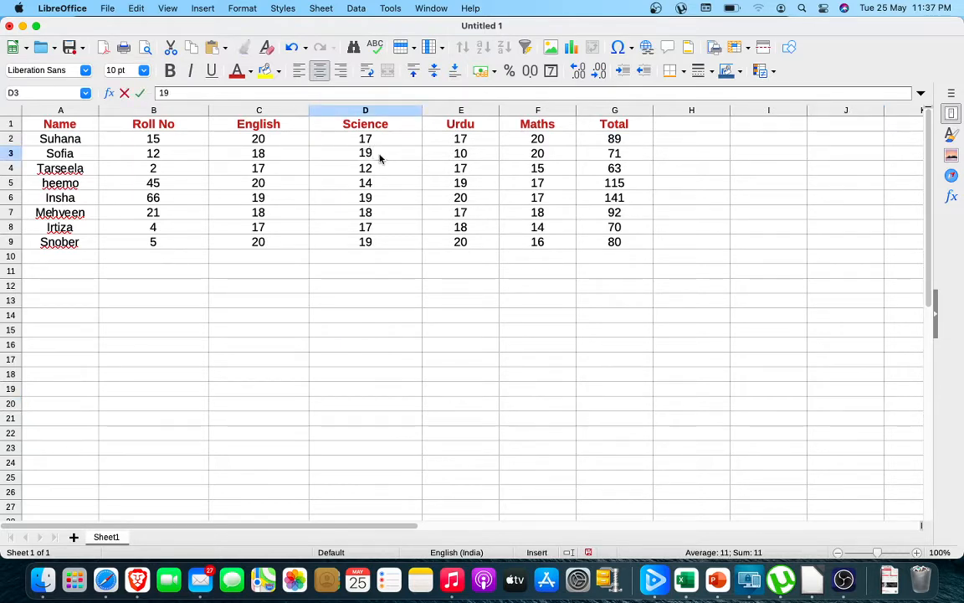
{"action": "left_click", "coordinate": [463, 158]}
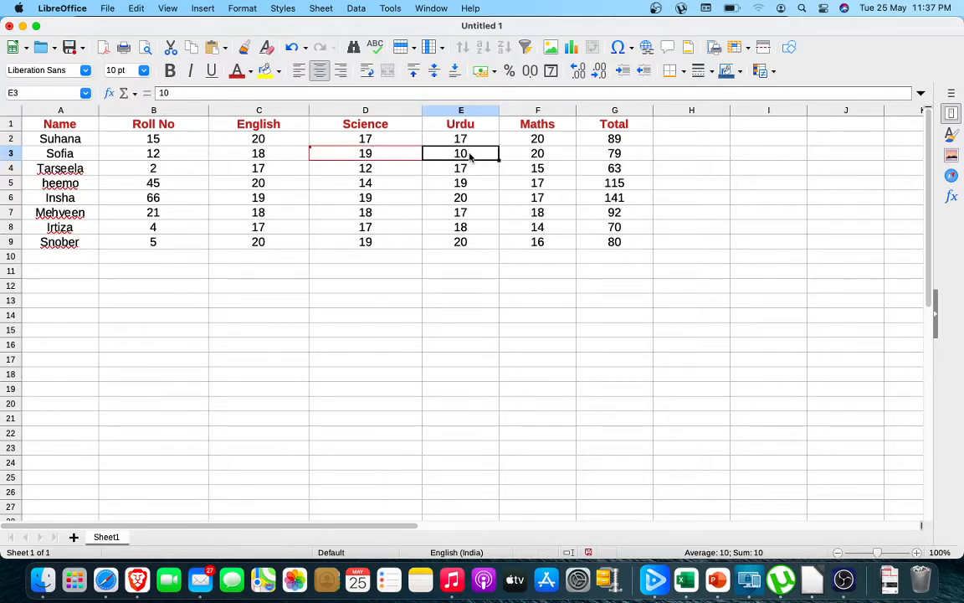
{"action": "type", "text": "20"}
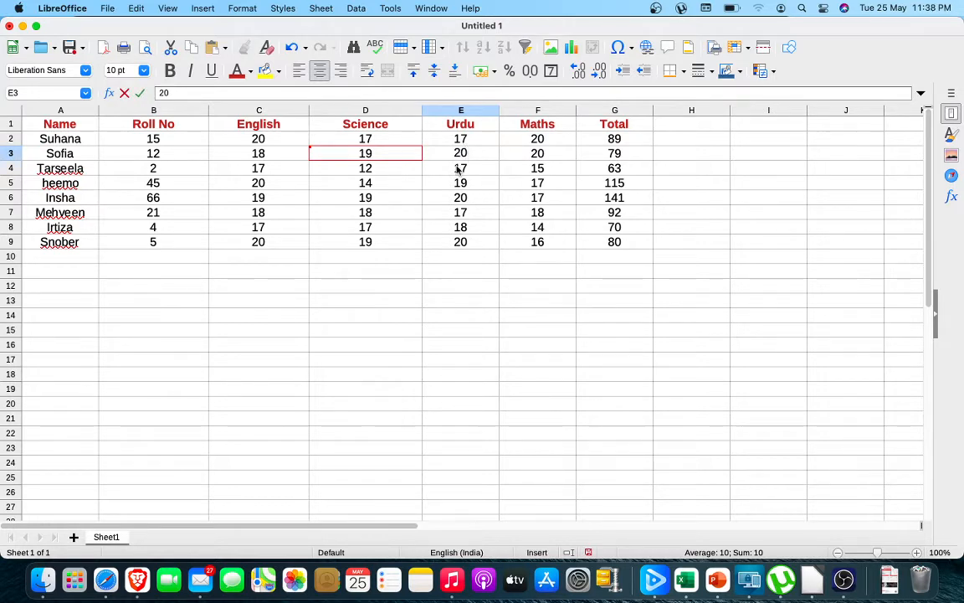
{"action": "left_click", "coordinate": [383, 168]}
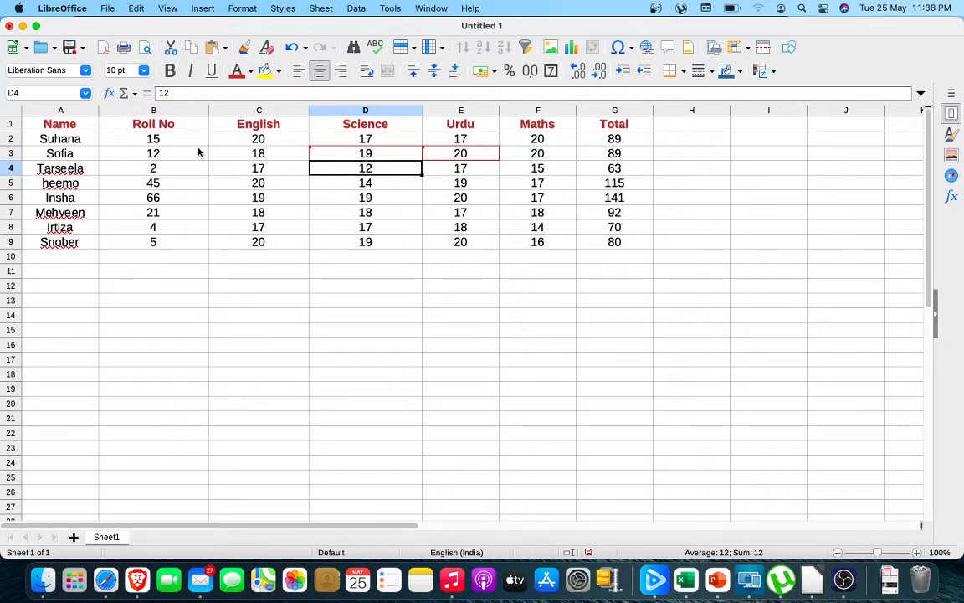
Change the Total formula in G2 to =SUM(C2:F2) so the roll number is excluded.
{"action": "left_click", "coordinate": [625, 144]}
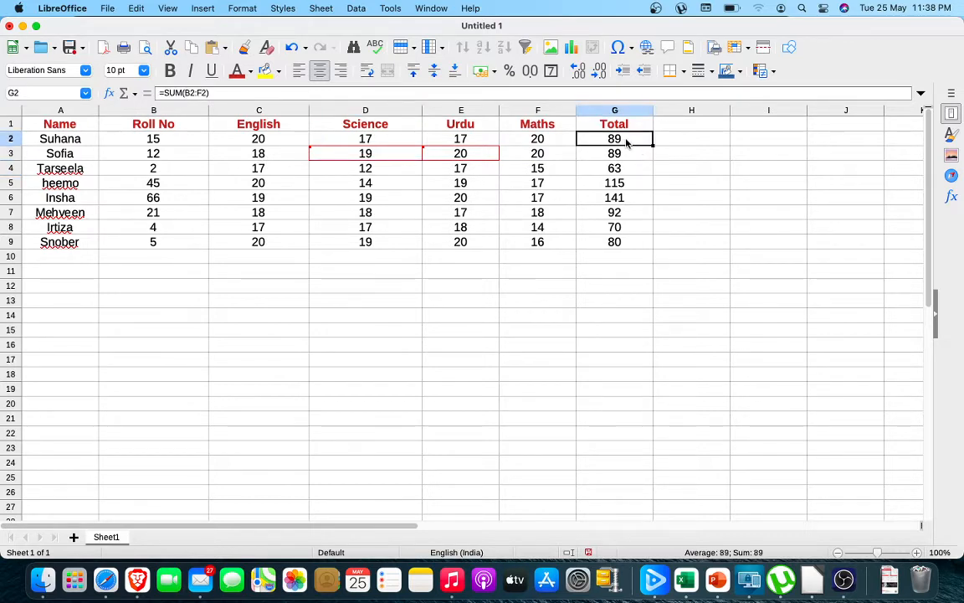
{"action": "left_click", "coordinate": [196, 94]}
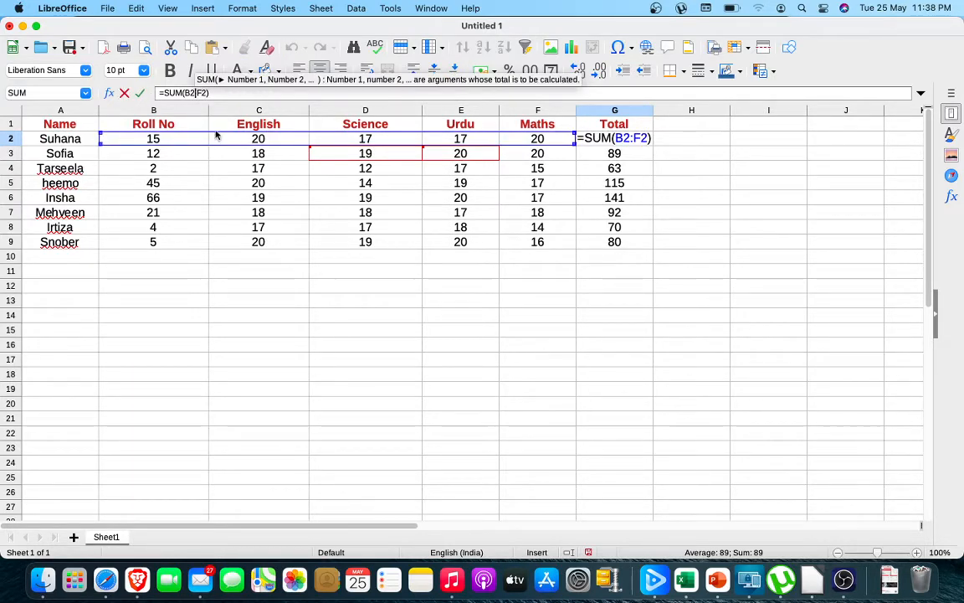
{"action": "key", "text": "BackSpace"}
{"action": "key", "text": "BackSpace"}
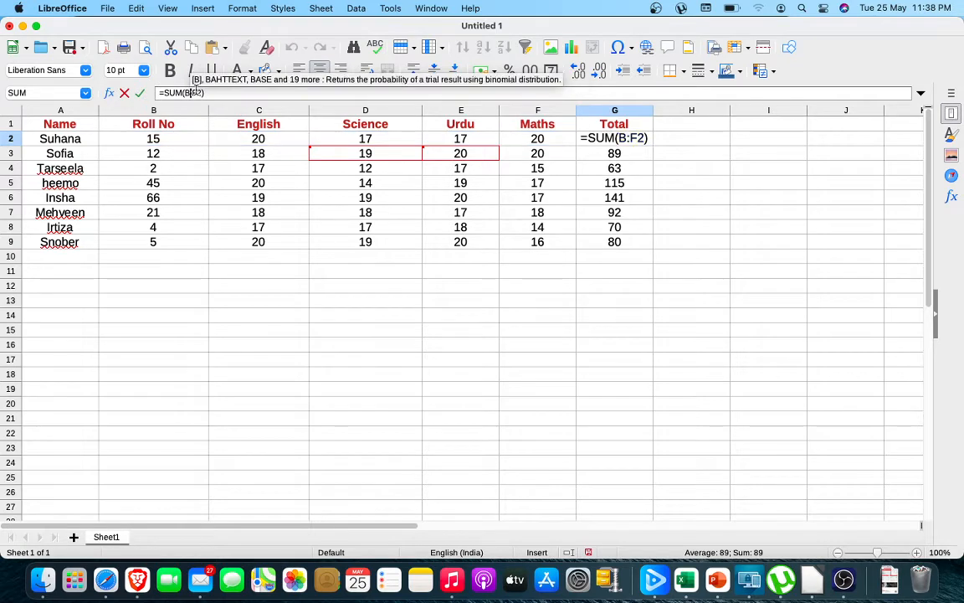
{"action": "type", "text": "c2"}
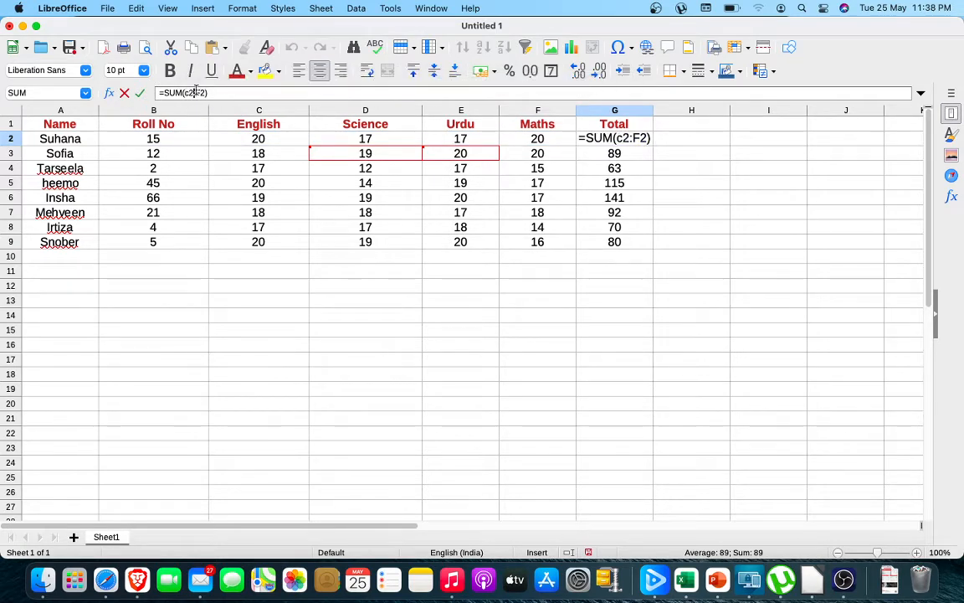
{"action": "key", "text": "Return"}
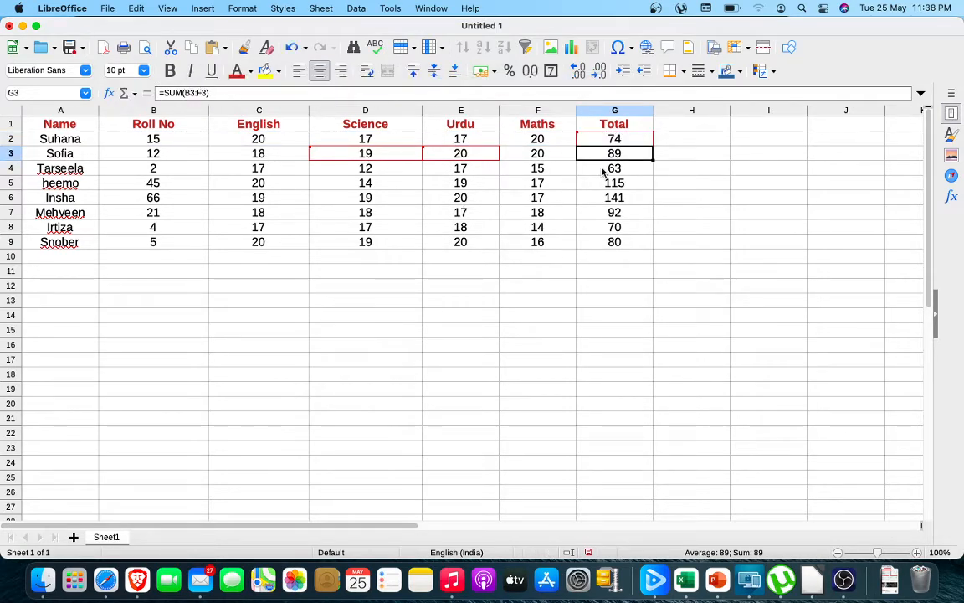
Fill the Total formula from G2 down through G9.
{"action": "left_click", "coordinate": [626, 142]}
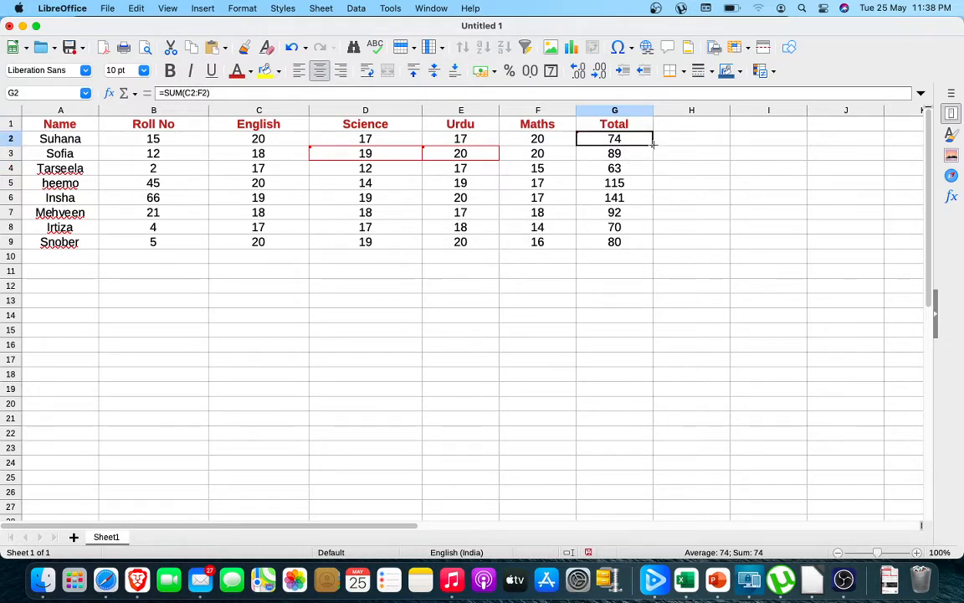
{"action": "left_click_drag", "start_coordinate": [652, 143], "coordinate": [648, 247]}
{"action": "left_click", "coordinate": [600, 285]}
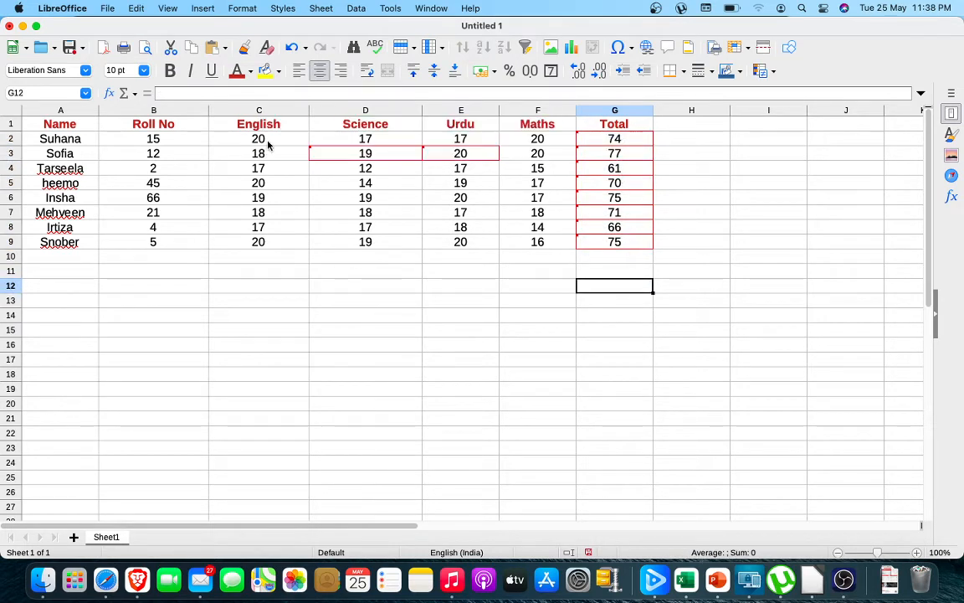
Capitalize the first letter of the student name in A5.
{"action": "left_click", "coordinate": [252, 155]}
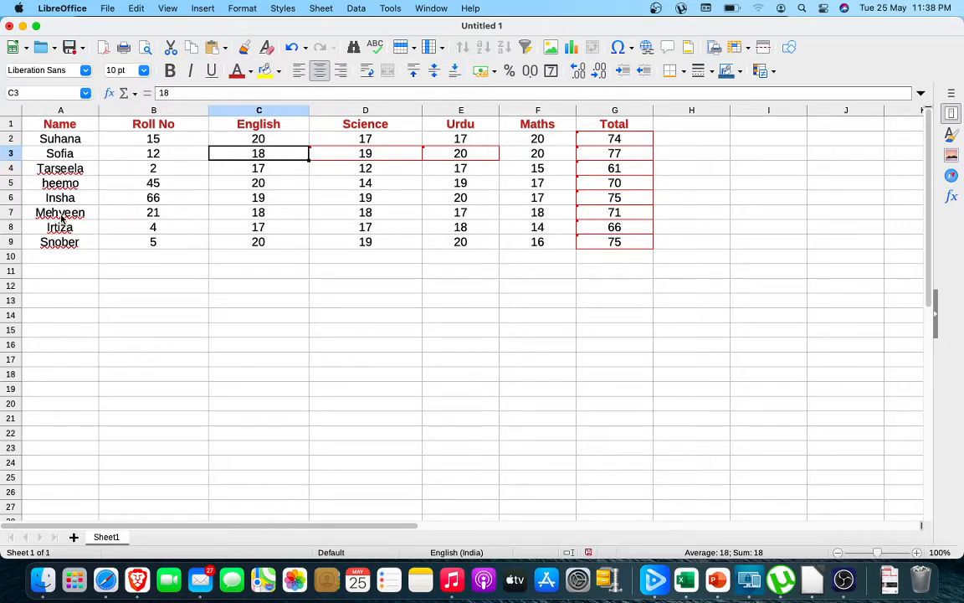
{"action": "left_click", "coordinate": [47, 181]}
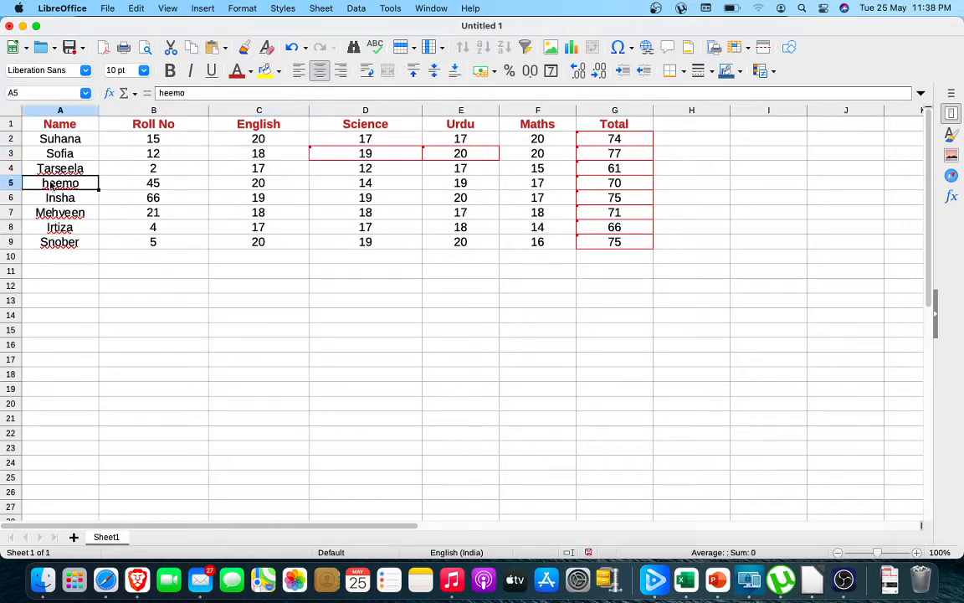
{"action": "left_click", "coordinate": [161, 92]}
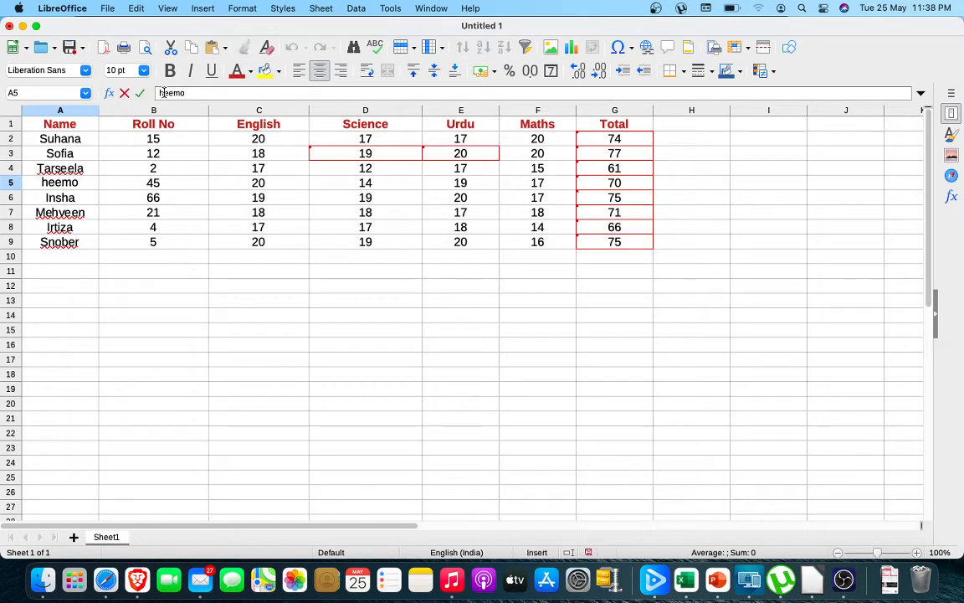
{"action": "key", "text": "Delete"}
{"action": "type", "text": "H"}
{"action": "left_click", "coordinate": [72, 436]}
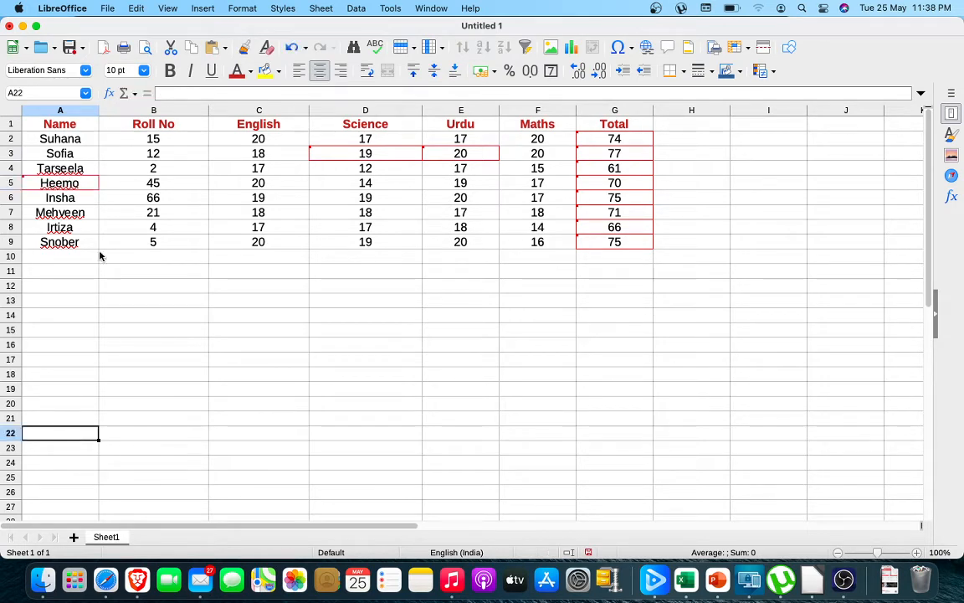
Replace the final letter of the student name in A5 with "u".
{"action": "left_click", "coordinate": [67, 186]}
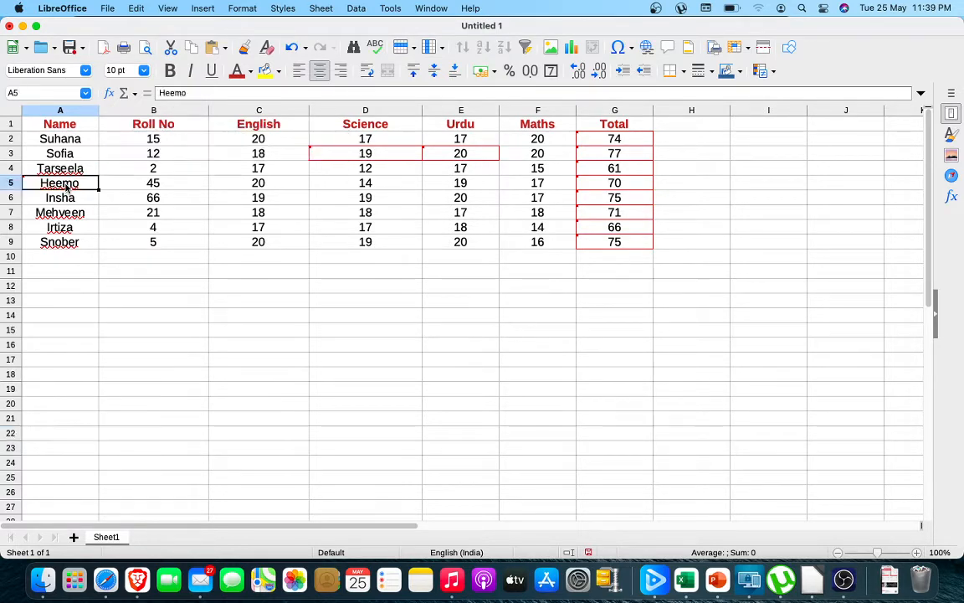
{"action": "left_click", "coordinate": [190, 92]}
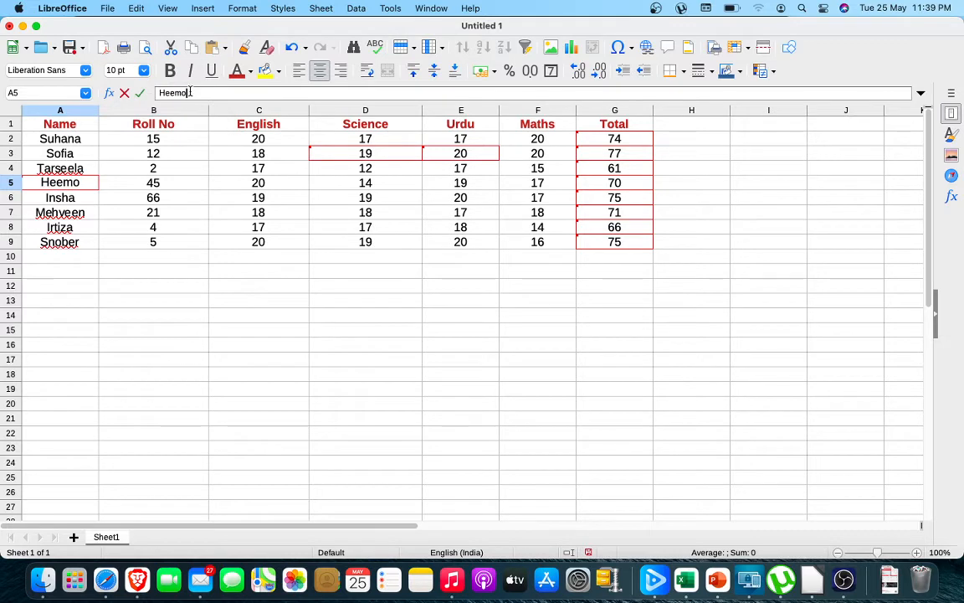
{"action": "key", "text": "BackSpace"}
{"action": "type", "text": "u"}
{"action": "left_click", "coordinate": [65, 301]}
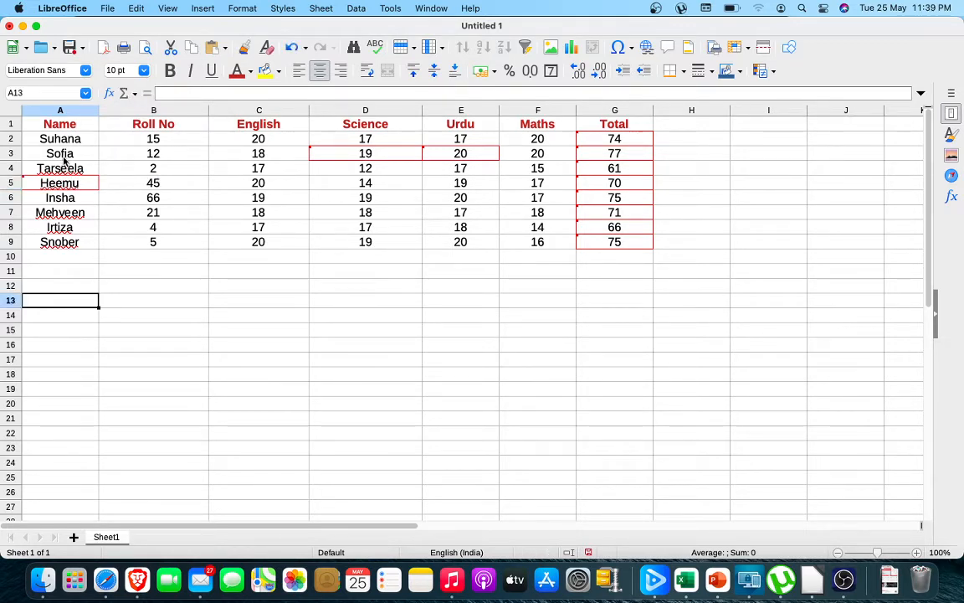
Respell the student name in A4 by replacing its "ee" with "i".
{"action": "left_click", "coordinate": [62, 166]}
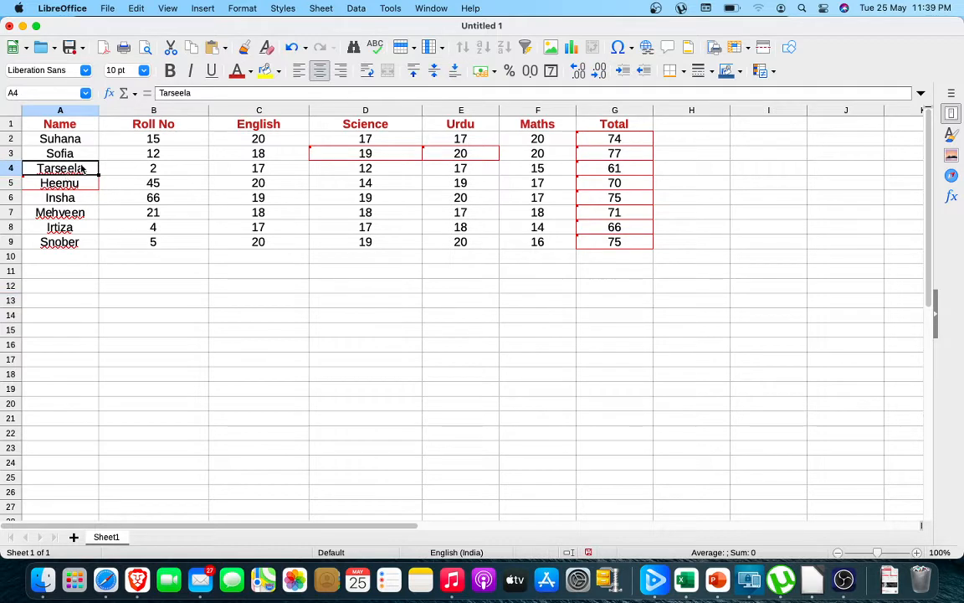
{"action": "left_click", "coordinate": [185, 93]}
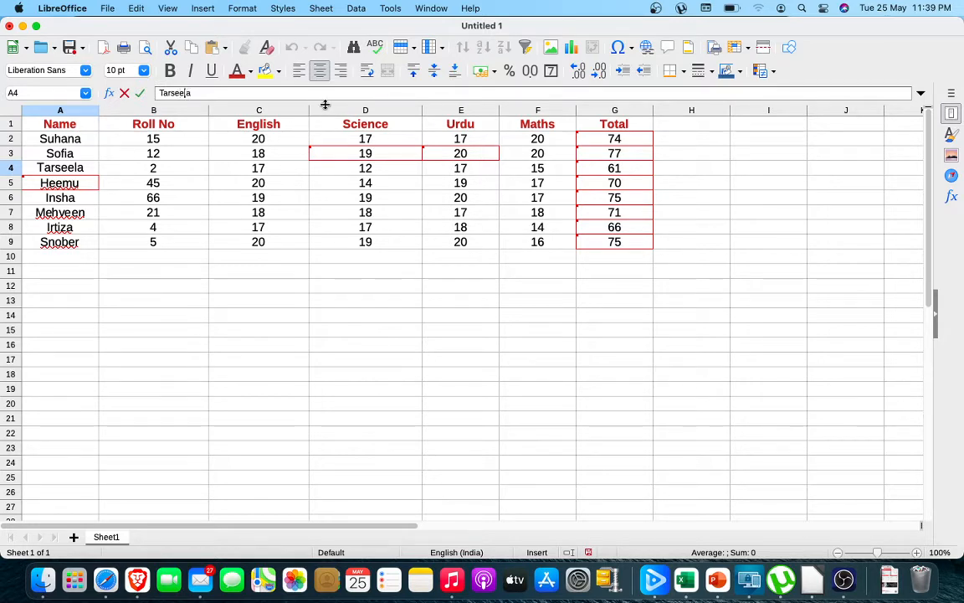
{"action": "key", "text": "BackSpace"}
{"action": "key", "text": "BackSpace"}
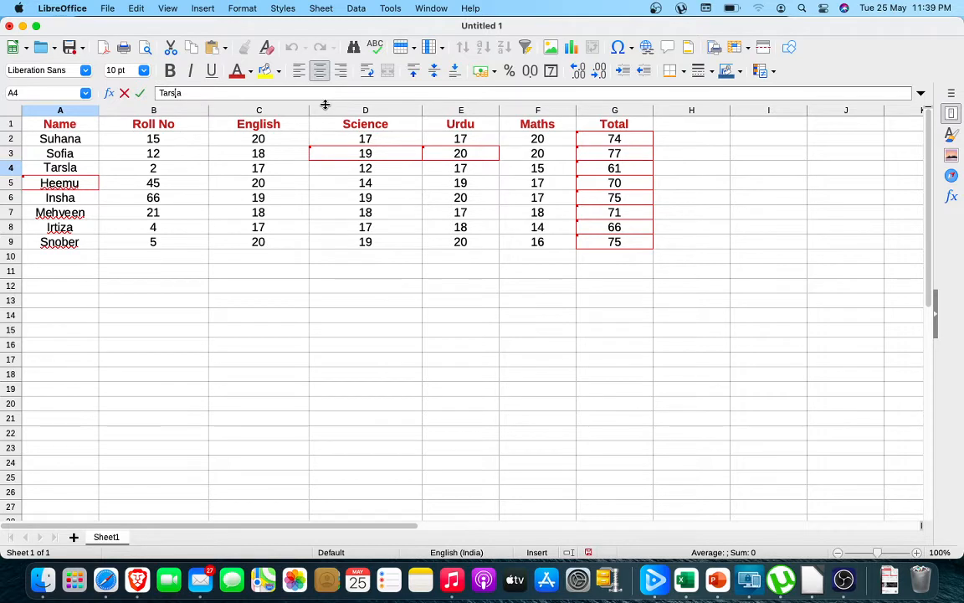
{"action": "type", "text": "i"}
{"action": "left_click", "coordinate": [76, 261]}
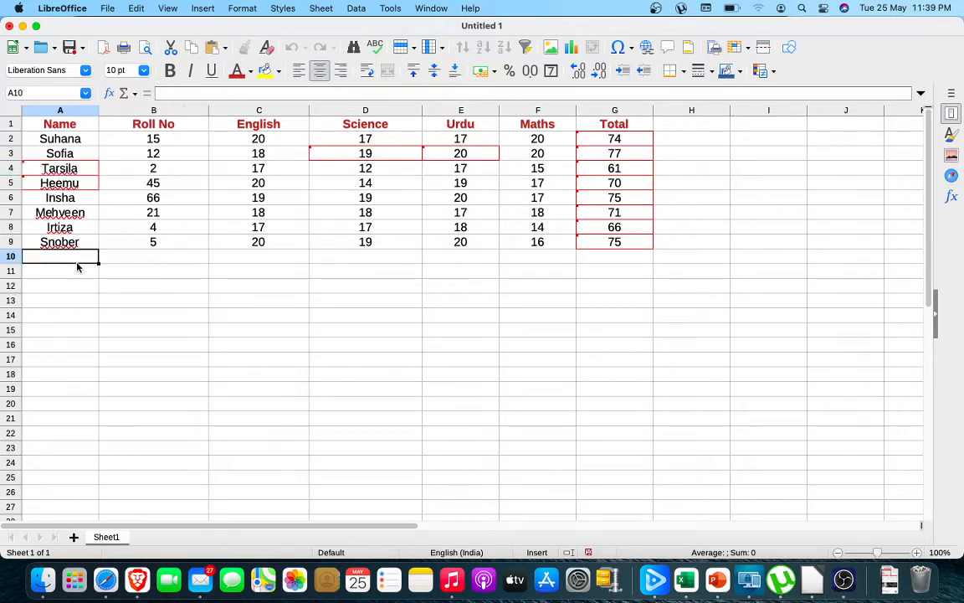
Respell the student name in A3 by inserting a "y" before the final "a".
{"action": "left_click", "coordinate": [72, 151]}
{"action": "left_click", "coordinate": [186, 92]}
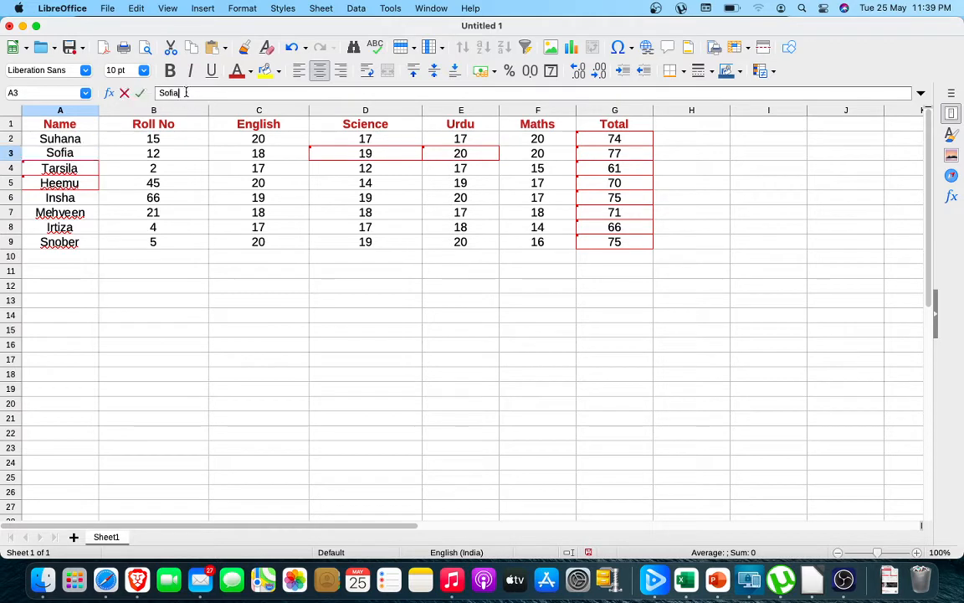
{"action": "key", "text": "BackSpace"}
{"action": "type", "text": "y"}
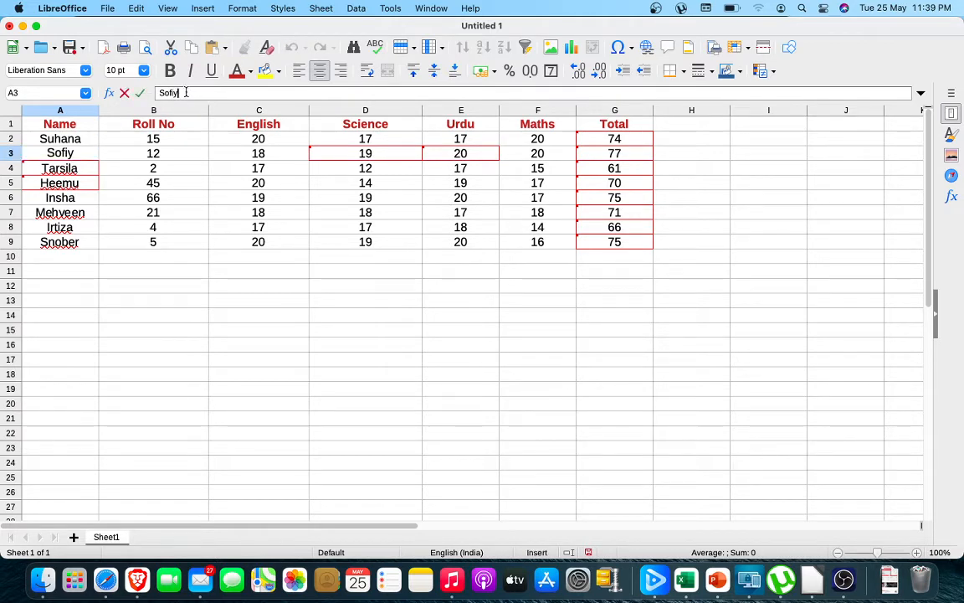
{"action": "type", "text": "a"}
{"action": "left_click", "coordinate": [136, 327]}
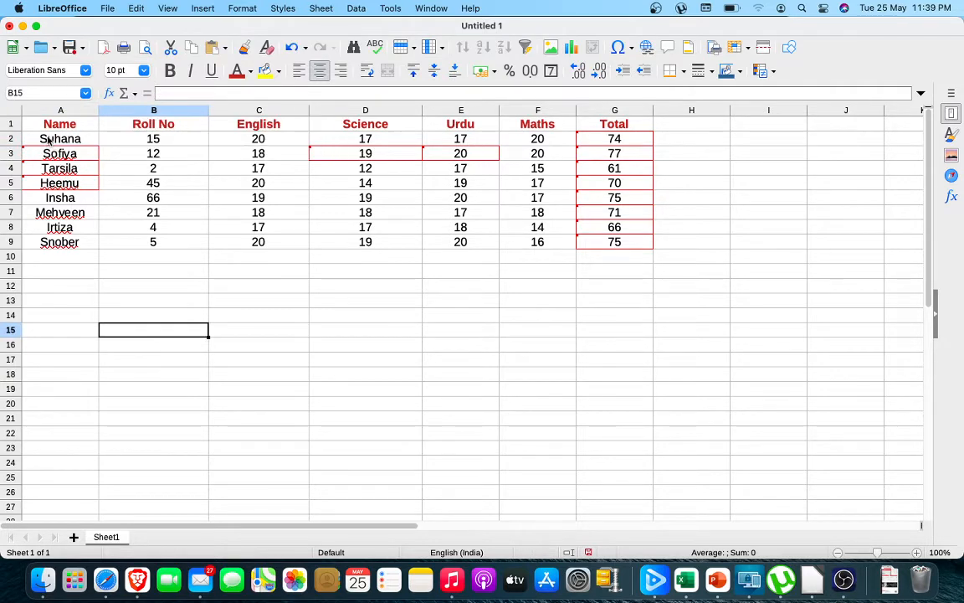
Change the font color of the student names in A2:A9 to green.
{"action": "left_click", "coordinate": [49, 140]}
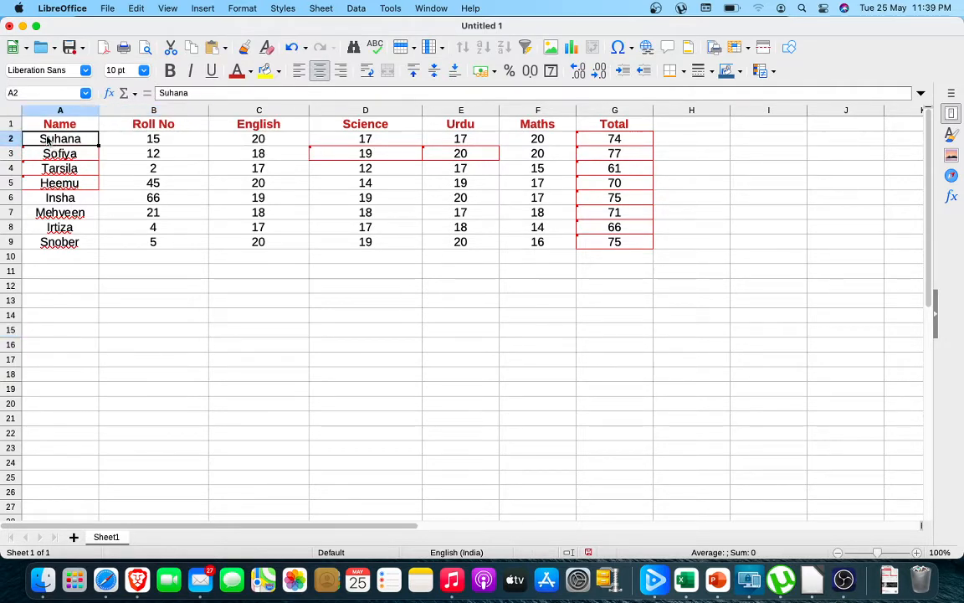
{"action": "key", "text": "shift+Down"}
{"action": "key", "text": "shift+Down"}
{"action": "key", "text": "shift+Down"}
{"action": "key", "text": "shift+Down"}
{"action": "key", "text": "shift+Down"}
{"action": "key", "text": "shift+Down"}
{"action": "key", "text": "shift+Down"}
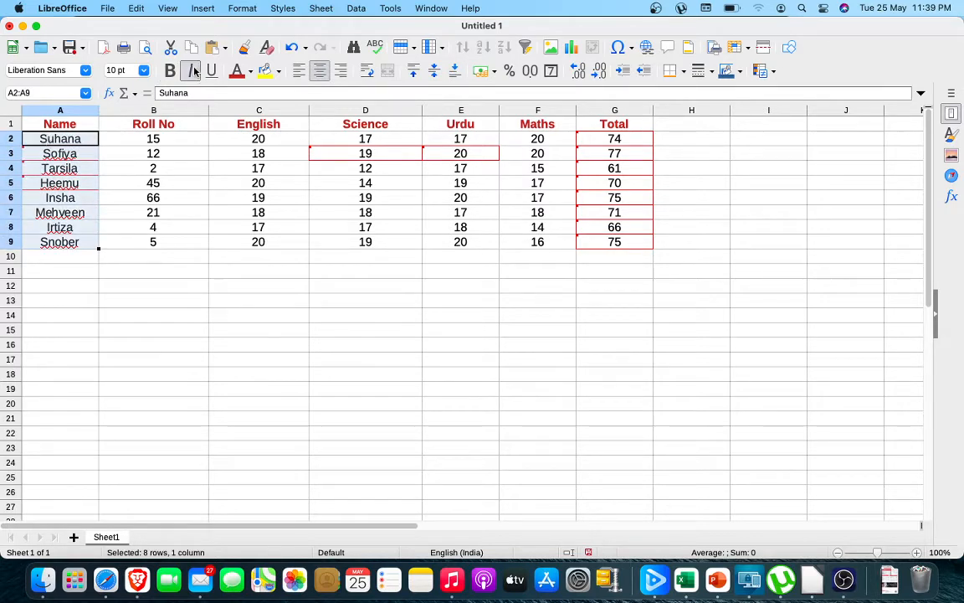
{"action": "left_click", "coordinate": [250, 72]}
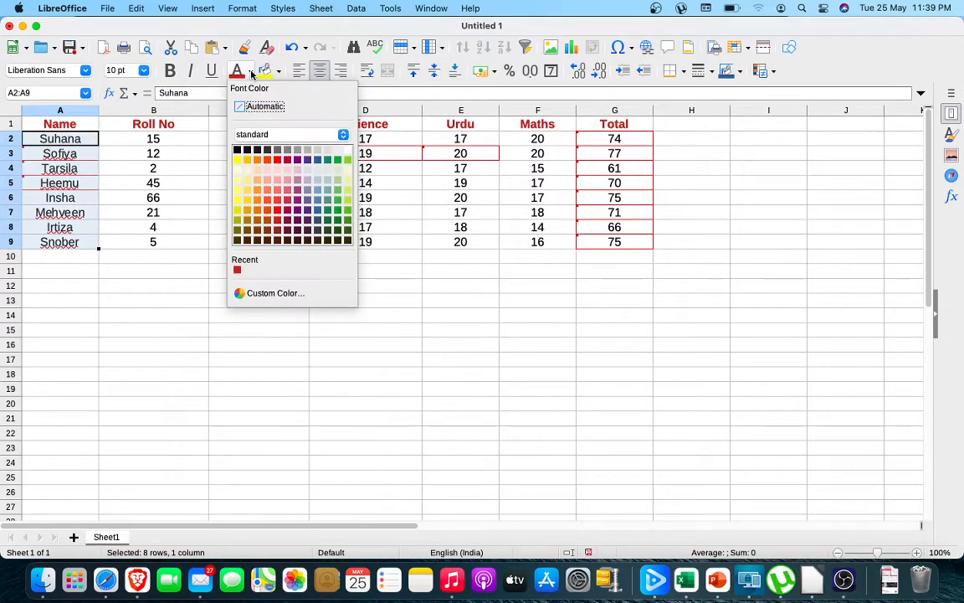
{"action": "left_click", "coordinate": [337, 210]}
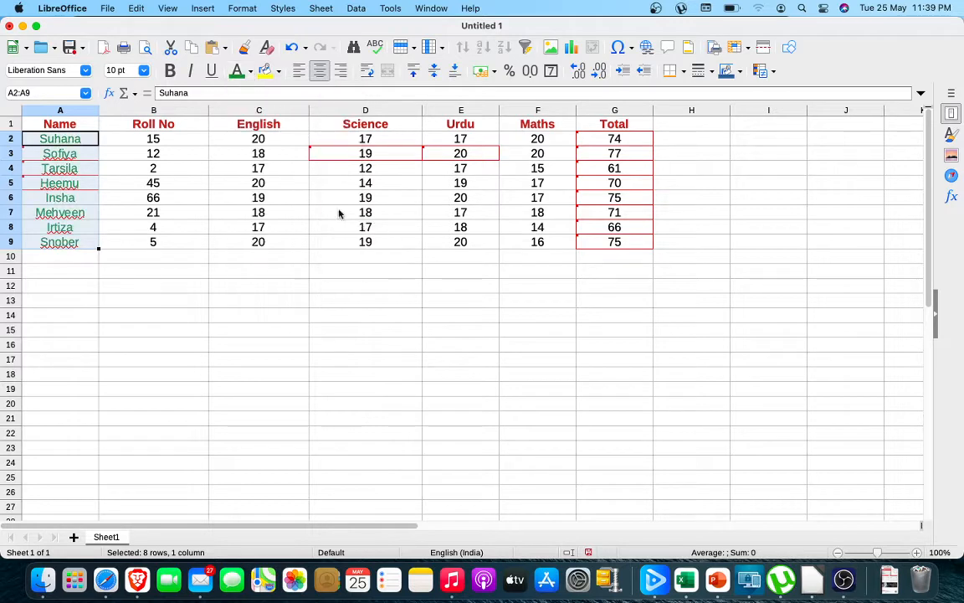
Change the font color of the roll numbers in B2:B9 to dark purple.
{"action": "left_click", "coordinate": [215, 301]}
{"action": "left_click", "coordinate": [154, 138]}
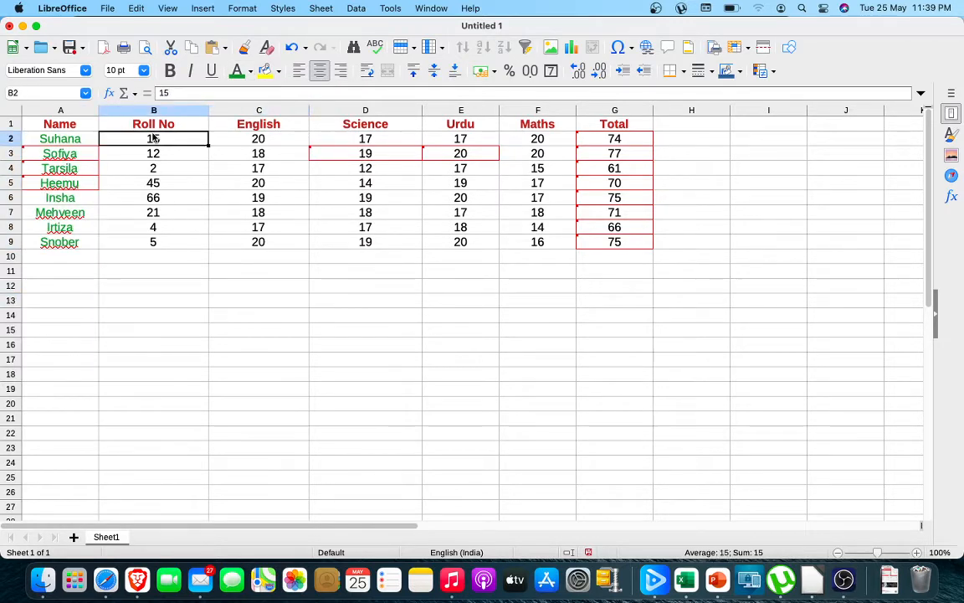
{"action": "key", "text": "shift+Down"}
{"action": "key", "text": "shift+Down"}
{"action": "key", "text": "shift+Down"}
{"action": "key", "text": "shift+Down"}
{"action": "key", "text": "shift+Down"}
{"action": "key", "text": "shift+Down"}
{"action": "key", "text": "shift+Down"}
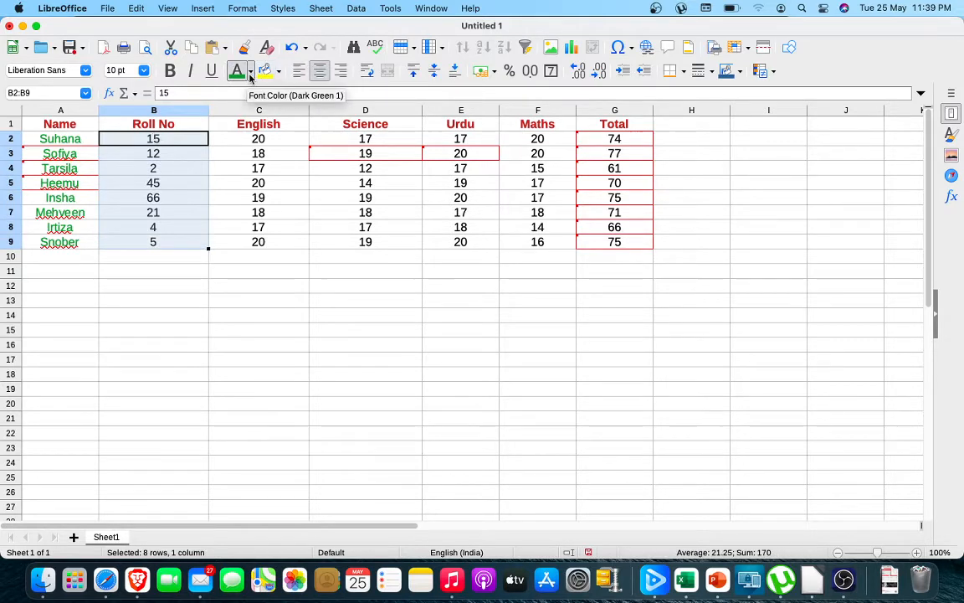
{"action": "left_click", "coordinate": [251, 74]}
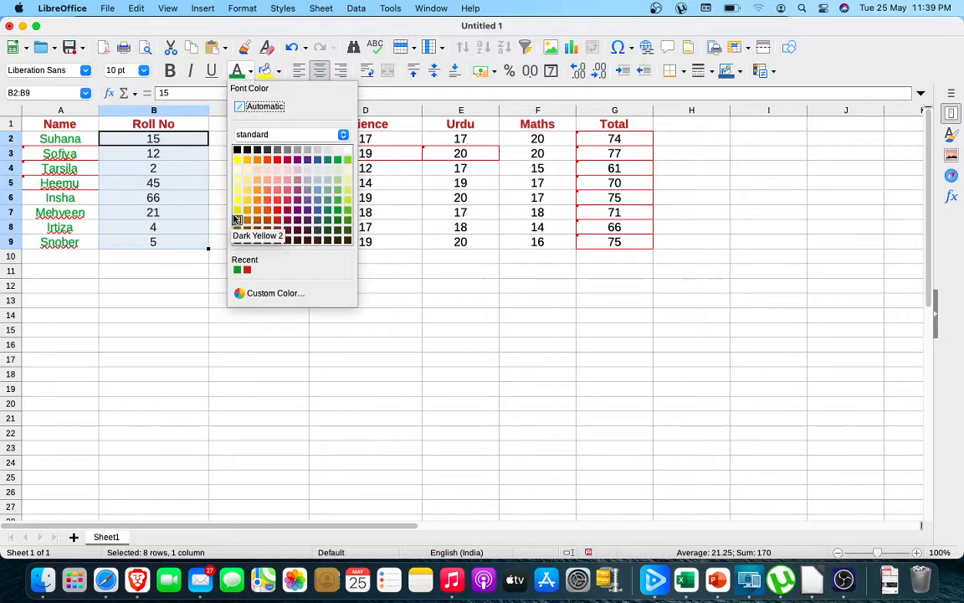
{"action": "left_click", "coordinate": [298, 211]}
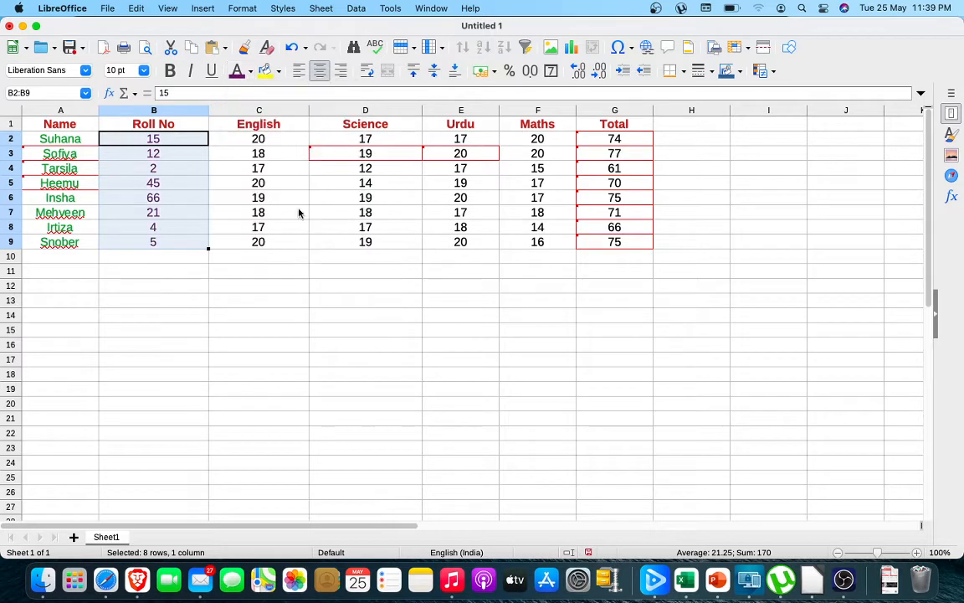
{"action": "left_click", "coordinate": [244, 270]}
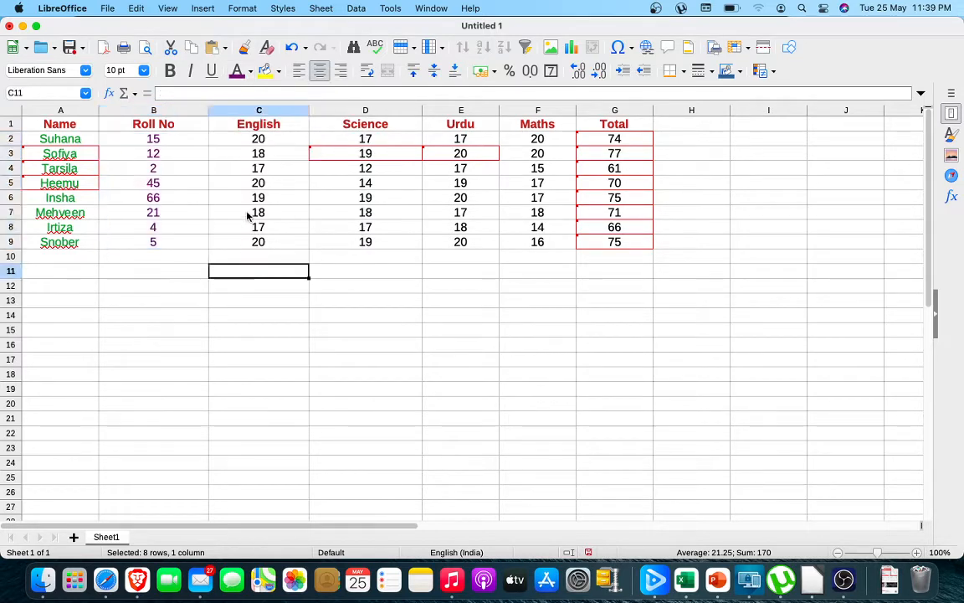
Apply a yellow background to the subject marks in C2:F9.
{"action": "left_click", "coordinate": [257, 138]}
{"action": "key", "text": "shift+Right"}
{"action": "key", "text": "shift+Right"}
{"action": "key", "text": "shift+Right"}
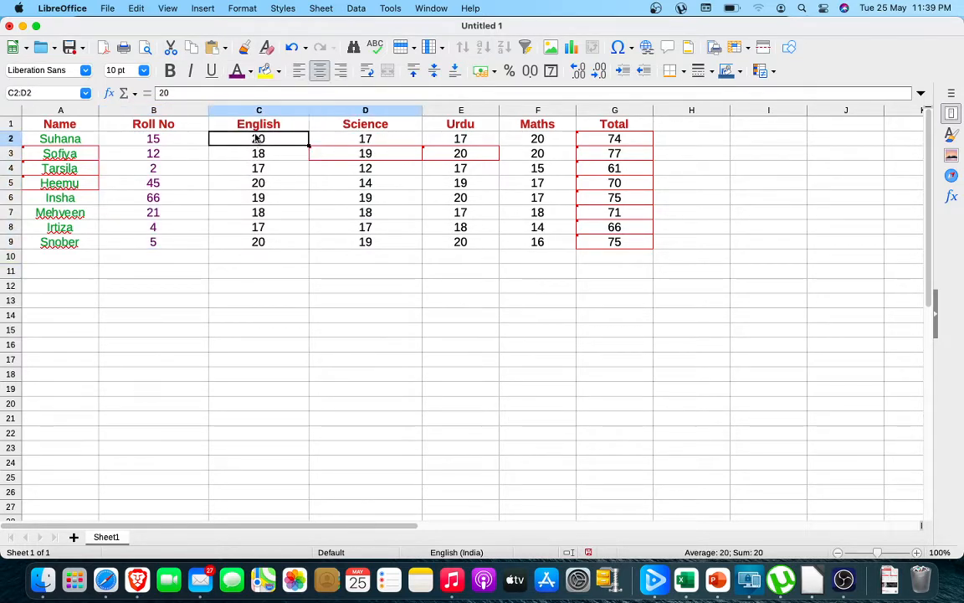
{"action": "key", "text": "shift+Down"}
{"action": "key", "text": "shift+Down"}
{"action": "key", "text": "shift+Down"}
{"action": "key", "text": "shift+Down"}
{"action": "key", "text": "shift+Down"}
{"action": "key", "text": "shift+Down"}
{"action": "key", "text": "shift+Down"}
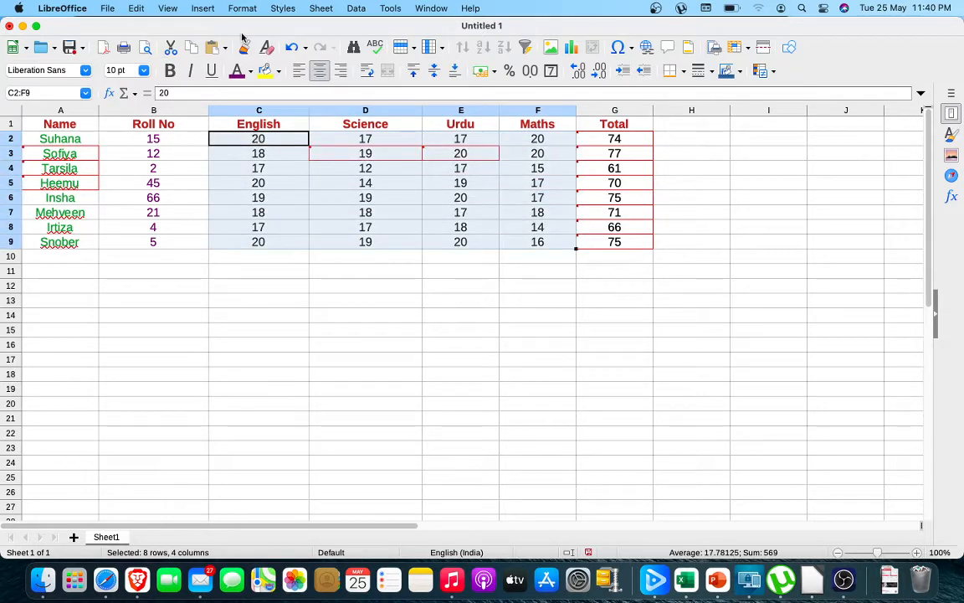
{"action": "left_click", "coordinate": [265, 73]}
{"action": "left_click", "coordinate": [401, 319]}
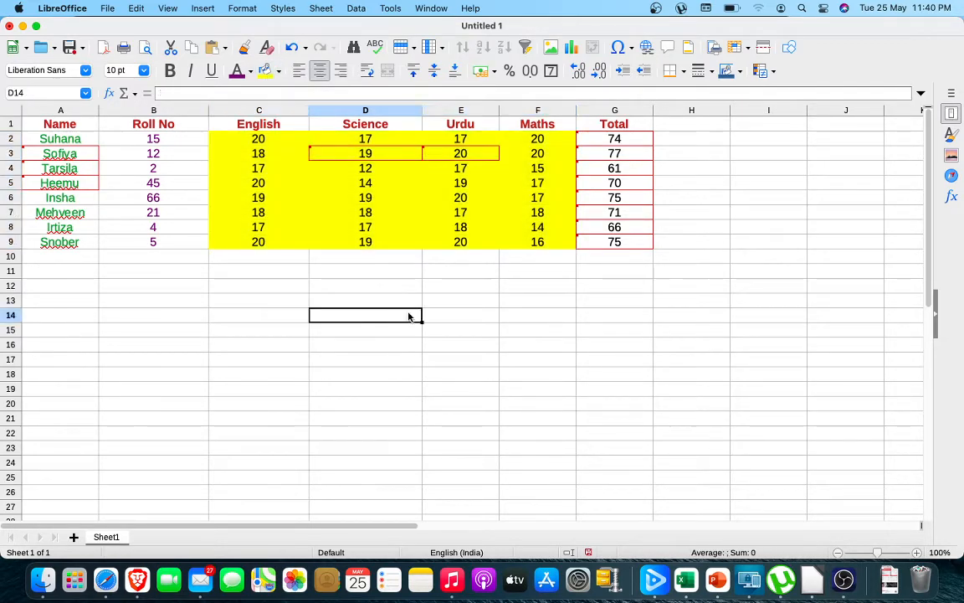
Apply a pale yellow-green background to the totals in G2:G9.
{"action": "left_click", "coordinate": [629, 140]}
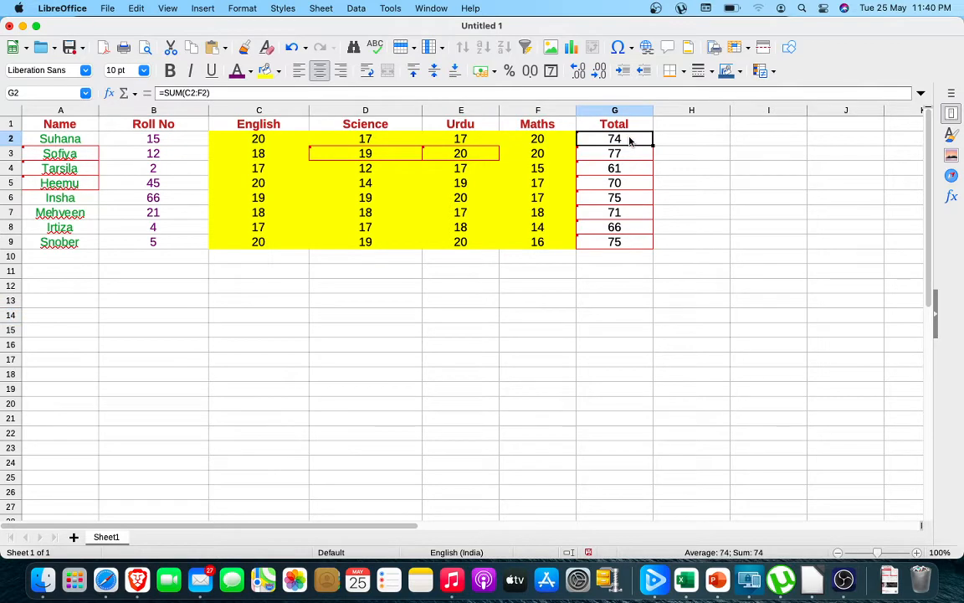
{"action": "key", "text": "shift+Down"}
{"action": "key", "text": "shift+Down"}
{"action": "key", "text": "shift+Down"}
{"action": "key", "text": "shift+Down"}
{"action": "key", "text": "shift+Down"}
{"action": "key", "text": "shift+Down"}
{"action": "key", "text": "shift+Down"}
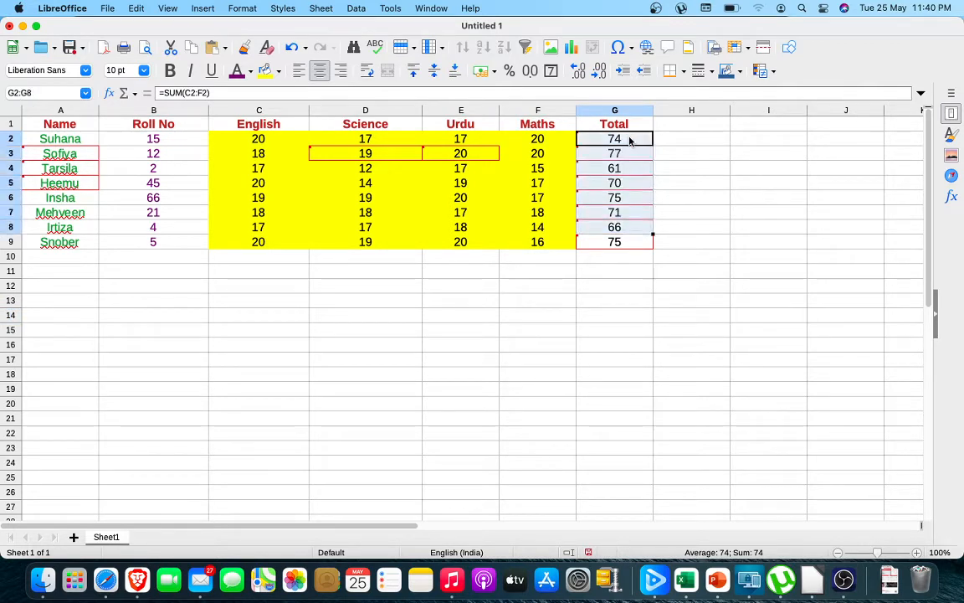
{"action": "left_click", "coordinate": [279, 71]}
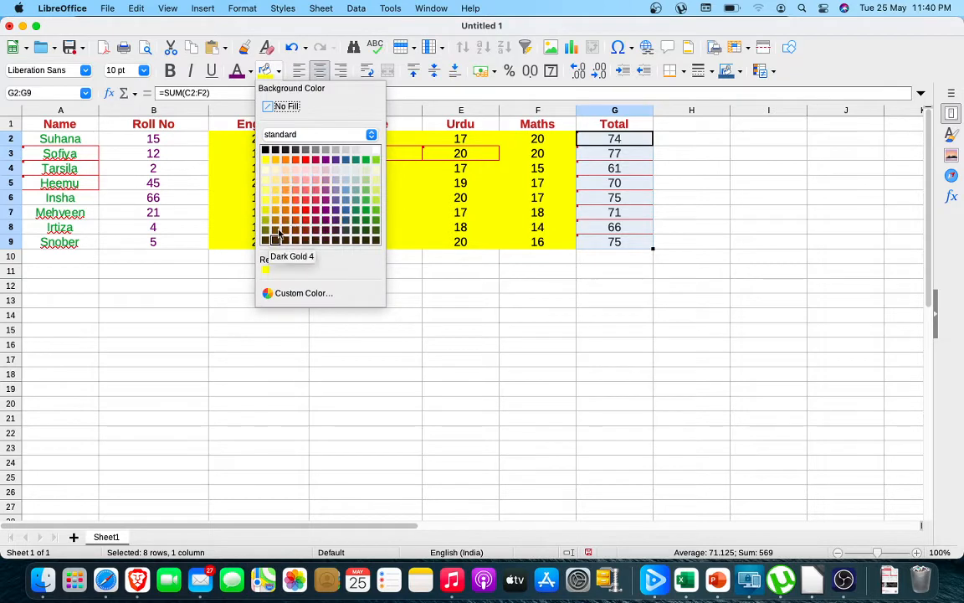
{"action": "left_click", "coordinate": [375, 173]}
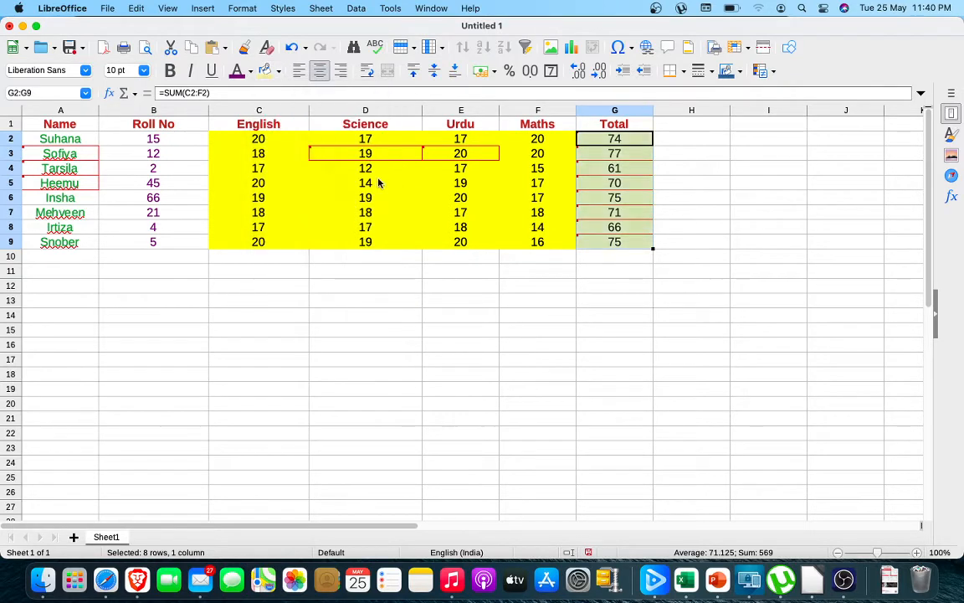
{"action": "left_click", "coordinate": [379, 336]}
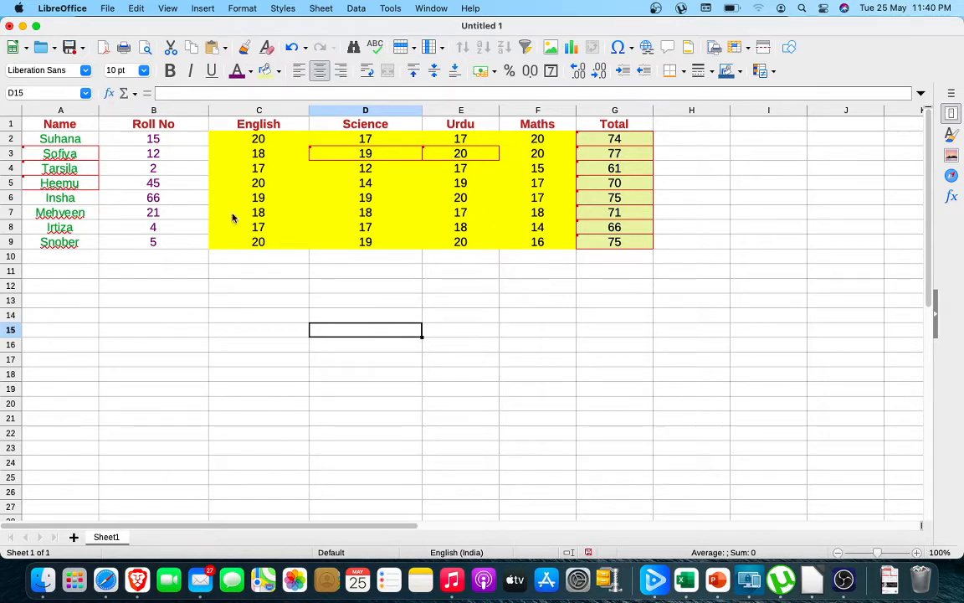
Apply a very light gray-teal background to the header row A1:G1.
{"action": "mouse_move", "coordinate": [85, 154]}
{"action": "left_click", "coordinate": [73, 124]}
{"action": "key", "text": "shift+Right"}
{"action": "key", "text": "shift+Right"}
{"action": "key", "text": "shift+Right"}
{"action": "key", "text": "shift+Right"}
{"action": "key", "text": "shift+Right"}
{"action": "key", "text": "shift+Right"}
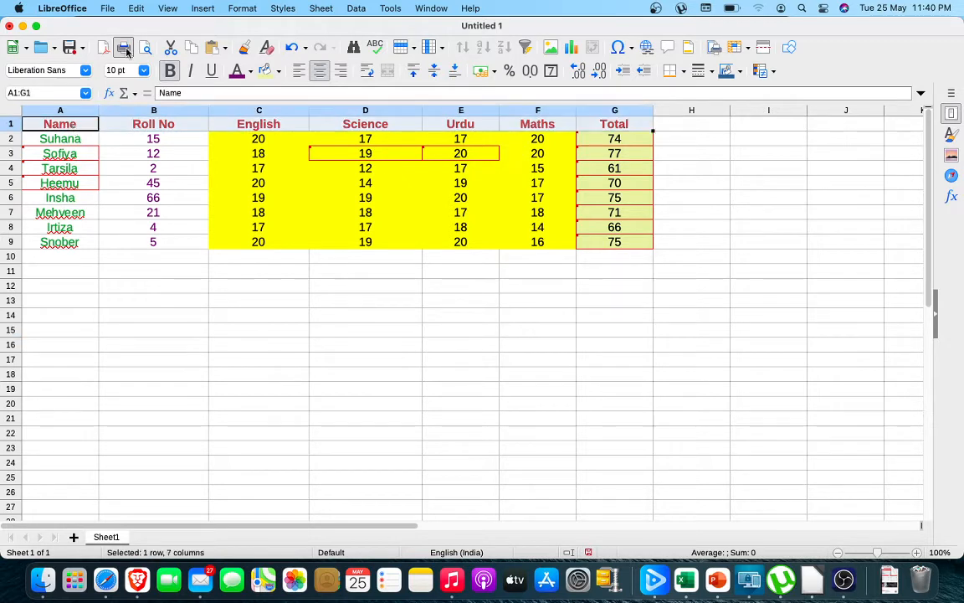
{"action": "left_click", "coordinate": [278, 72]}
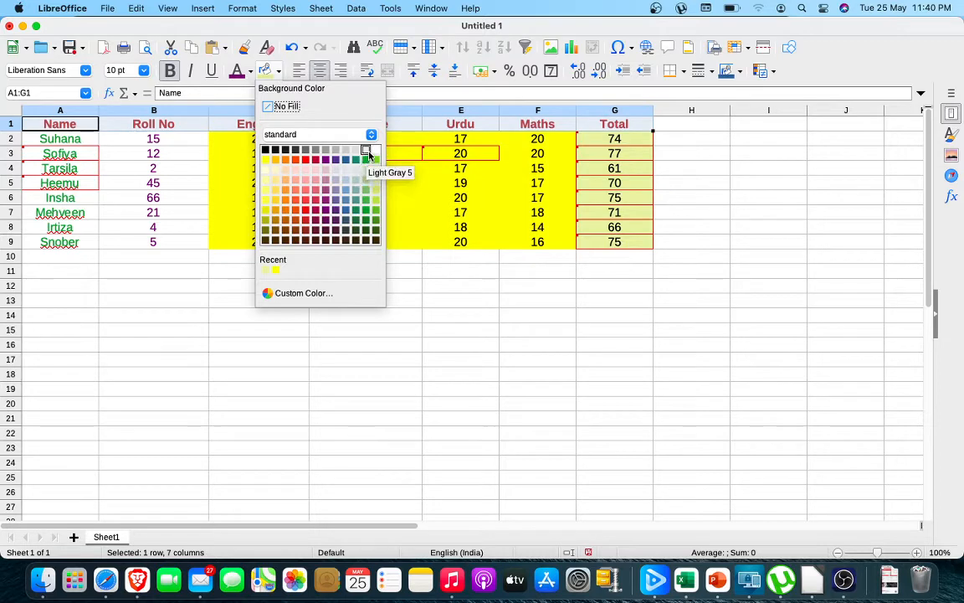
{"action": "left_click", "coordinate": [360, 175]}
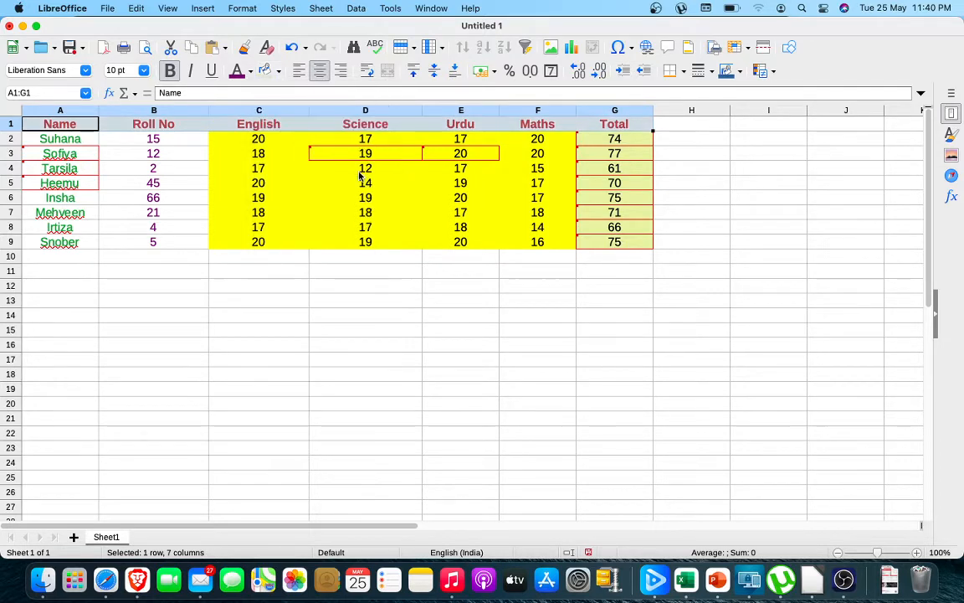
{"action": "left_click", "coordinate": [243, 255]}
Apply a light blue background to the student names and roll numbers in A2:B9.
{"action": "mouse_move", "coordinate": [47, 165]}
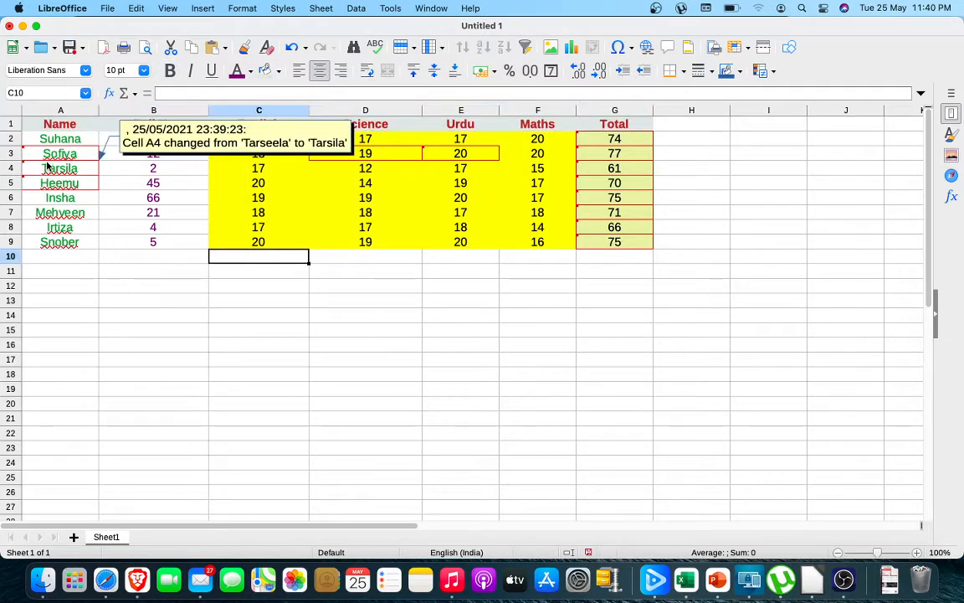
{"action": "left_click", "coordinate": [63, 141]}
{"action": "key", "text": "shift+Right"}
{"action": "key", "text": "shift+Right"}
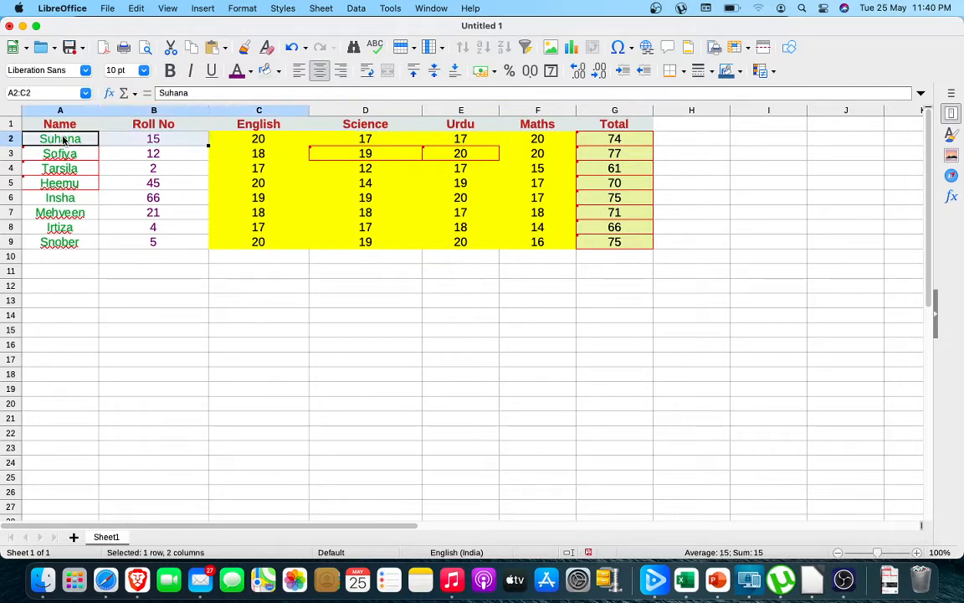
{"action": "key", "text": "shift+Left"}
{"action": "key", "text": "shift+Down"}
{"action": "key", "text": "shift+Down"}
{"action": "key", "text": "shift+Down"}
{"action": "key", "text": "shift+Down"}
{"action": "key", "text": "shift+Down"}
{"action": "key", "text": "shift+Down"}
{"action": "key", "text": "shift+Down"}
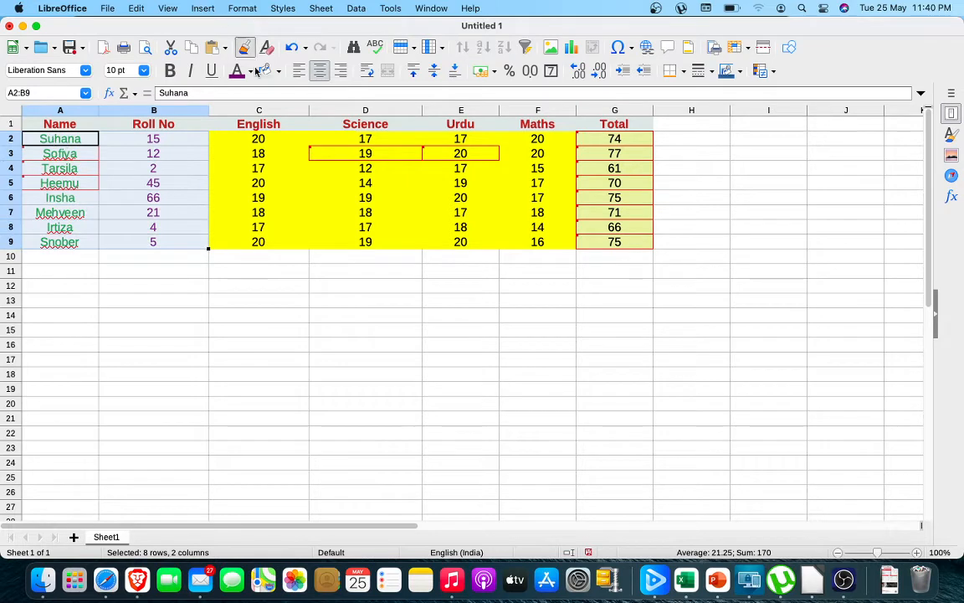
{"action": "left_click", "coordinate": [281, 74]}
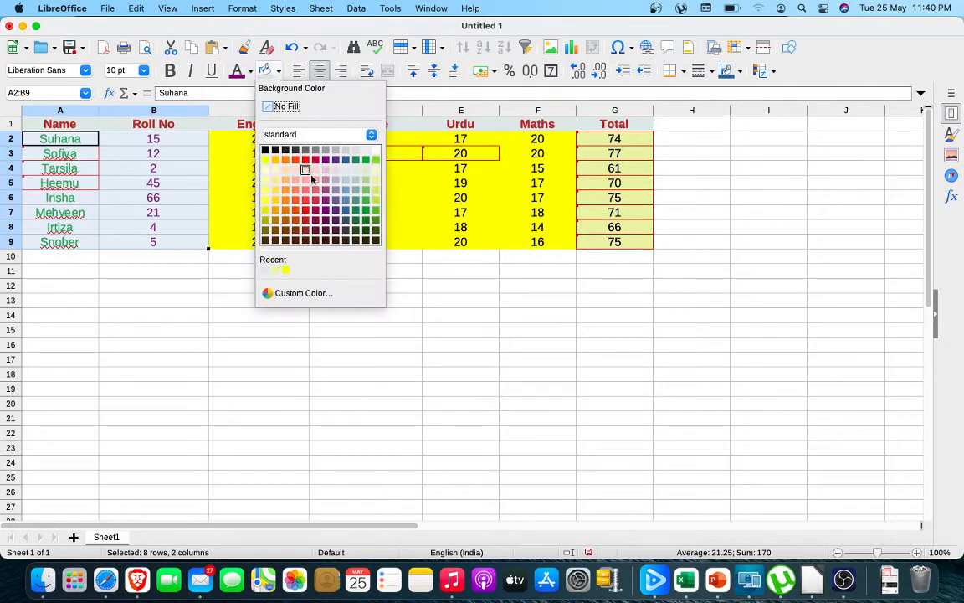
{"action": "left_click", "coordinate": [346, 182]}
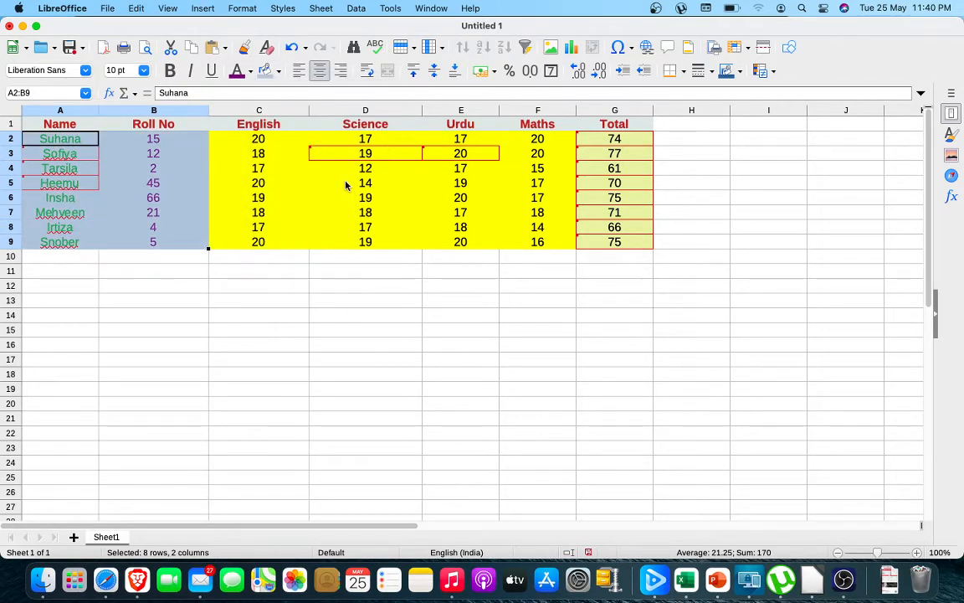
{"action": "left_click", "coordinate": [242, 337]}
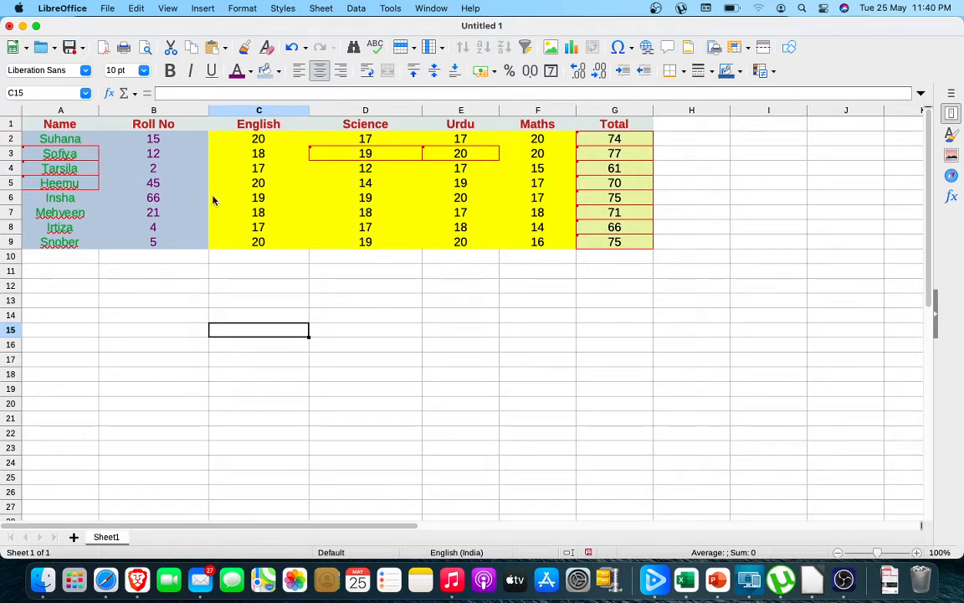
Inspect the tracked edits in D3, E3 and the name cells A3:A5 through their change notes.
{"action": "left_click", "coordinate": [318, 155]}
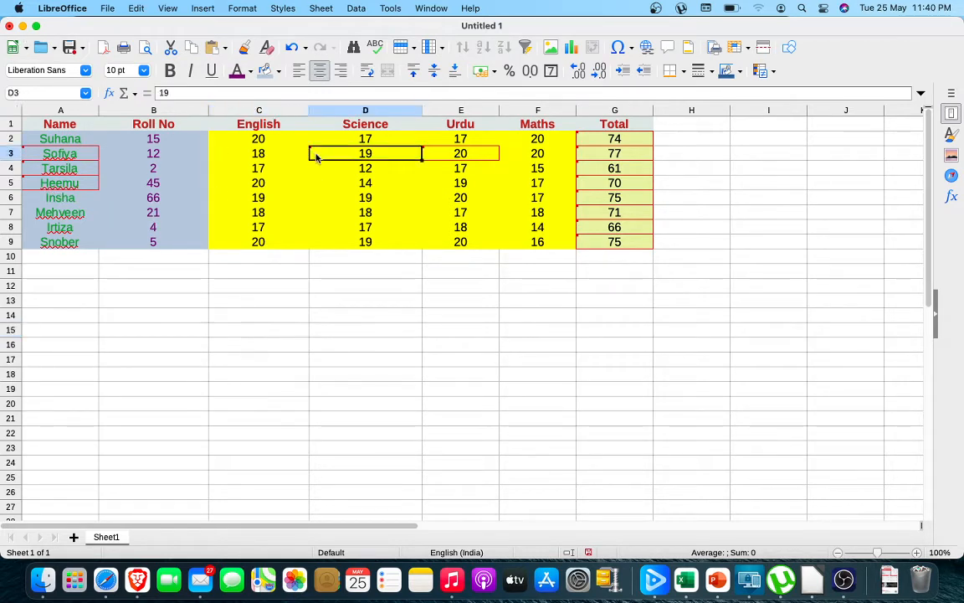
{"action": "left_click", "coordinate": [490, 155]}
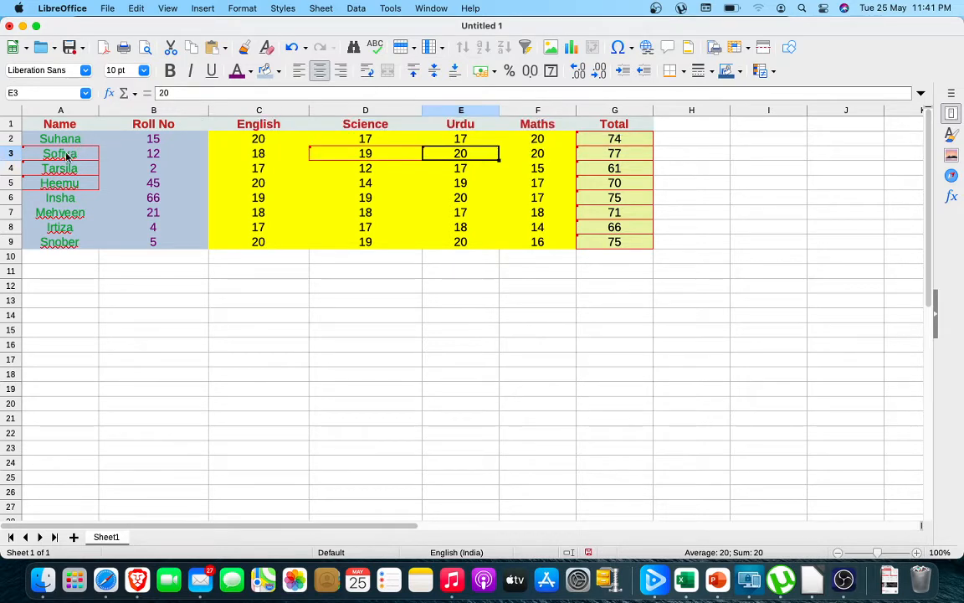
{"action": "mouse_move", "coordinate": [67, 157]}
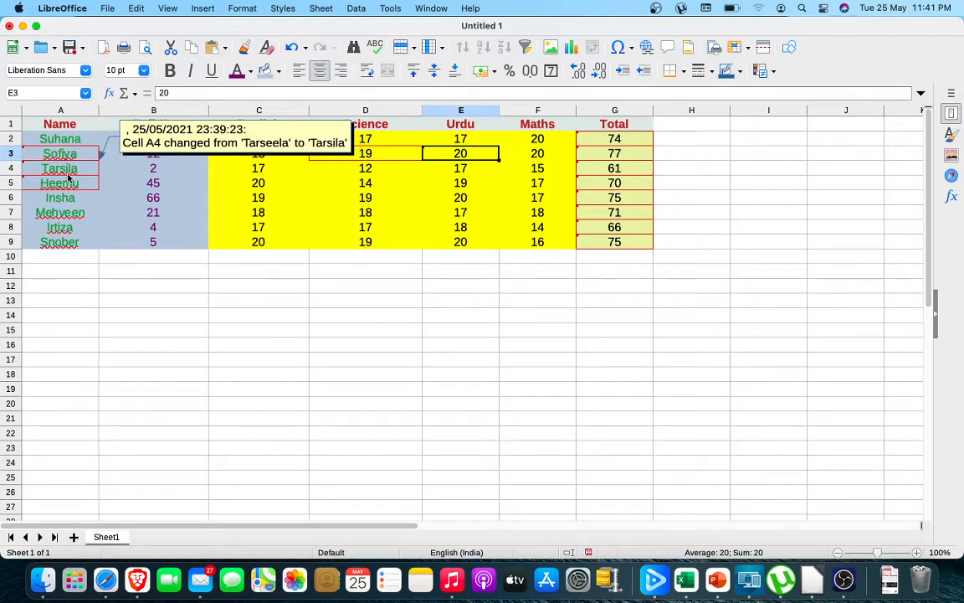
{"action": "mouse_move", "coordinate": [65, 187]}
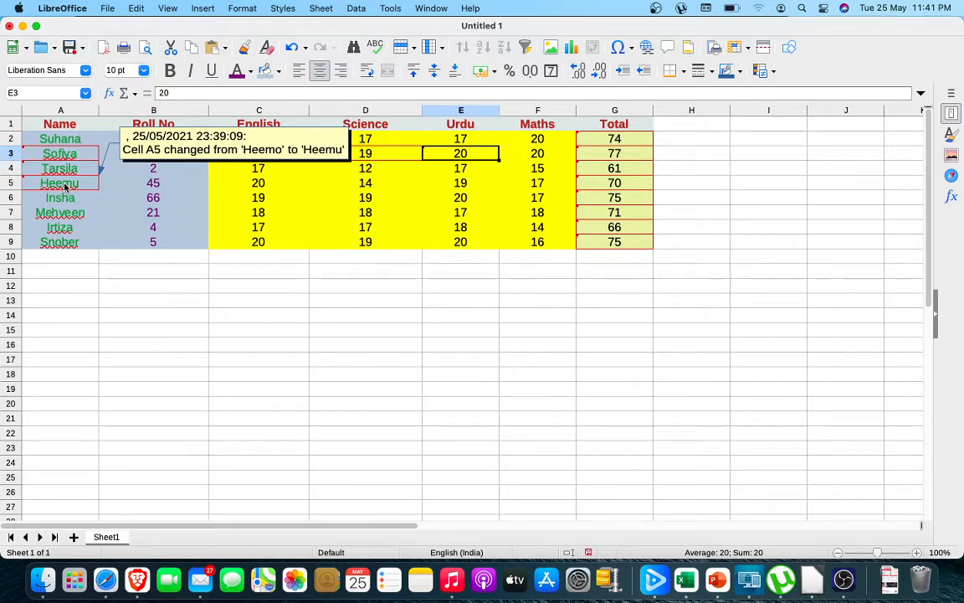
Open the Manage Changes list and review the positions, dates and comments of all recorded changes.
{"action": "left_click", "coordinate": [139, 8]}
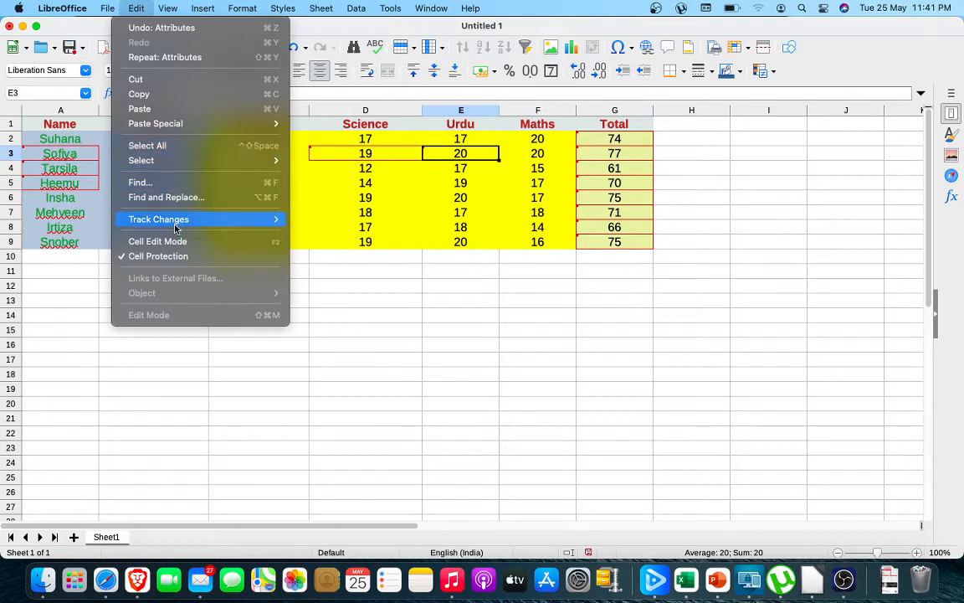
{"action": "mouse_move", "coordinate": [172, 221]}
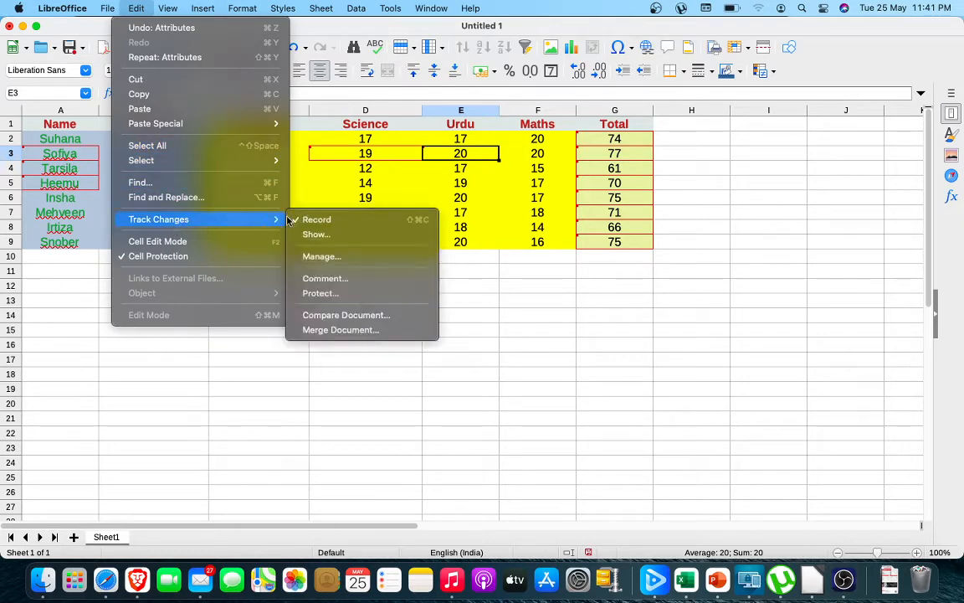
{"action": "left_click", "coordinate": [326, 257]}
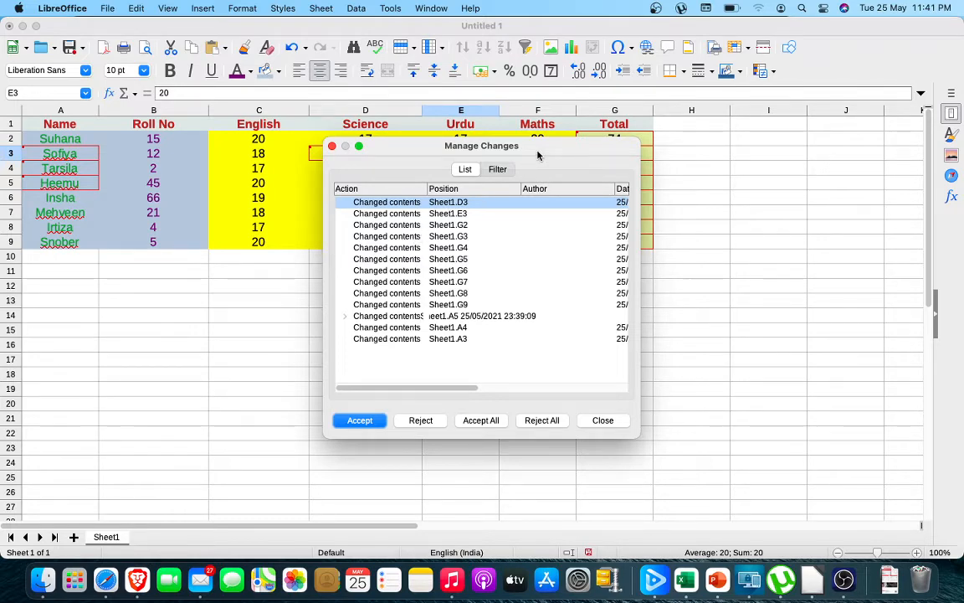
{"action": "left_click_drag", "start_coordinate": [538, 155], "coordinate": [346, 113]}
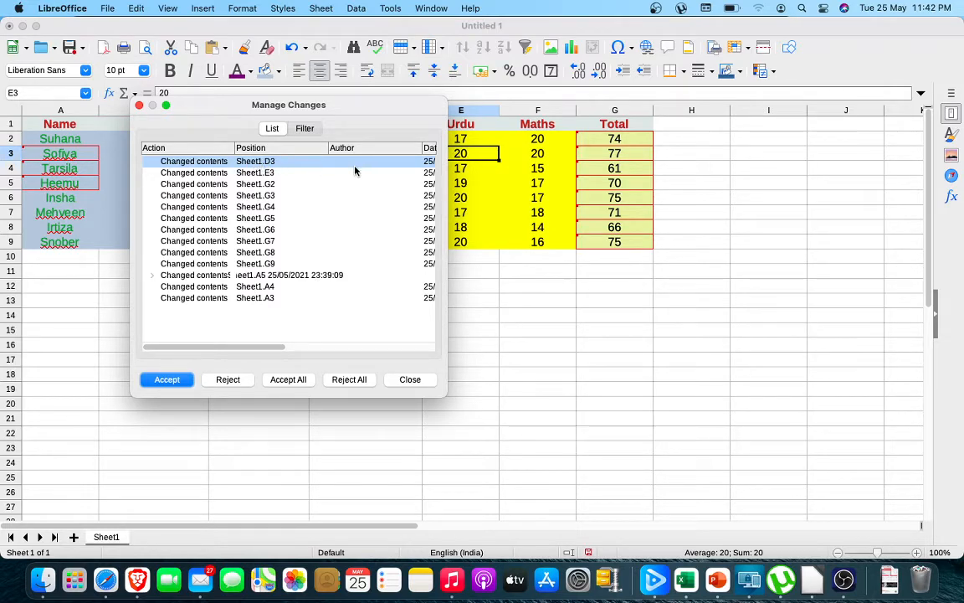
{"action": "left_click_drag", "start_coordinate": [273, 348], "coordinate": [427, 351]}
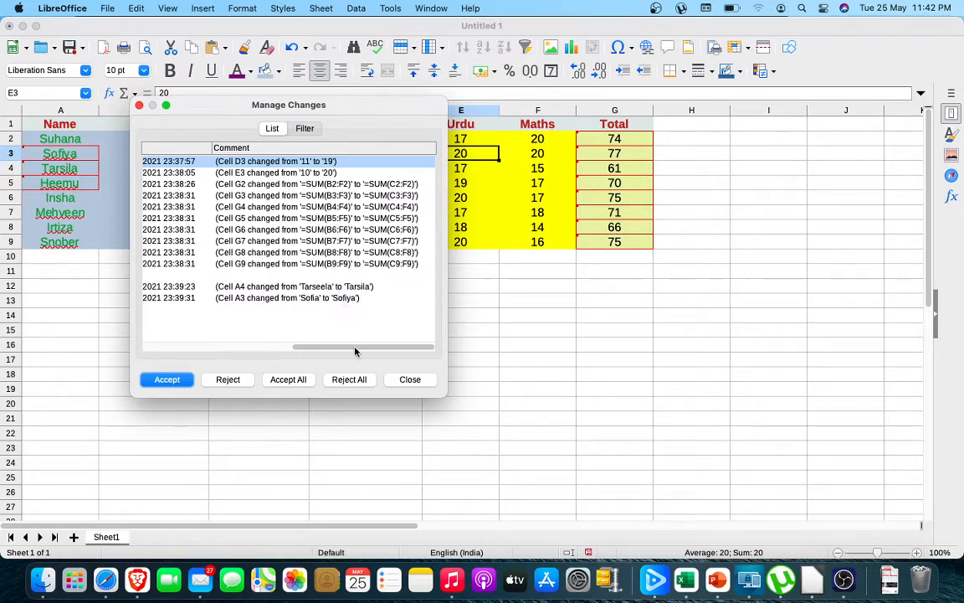
{"action": "scroll", "coordinate": [297, 314], "scroll_direction": "left", "scroll_amount": 10}
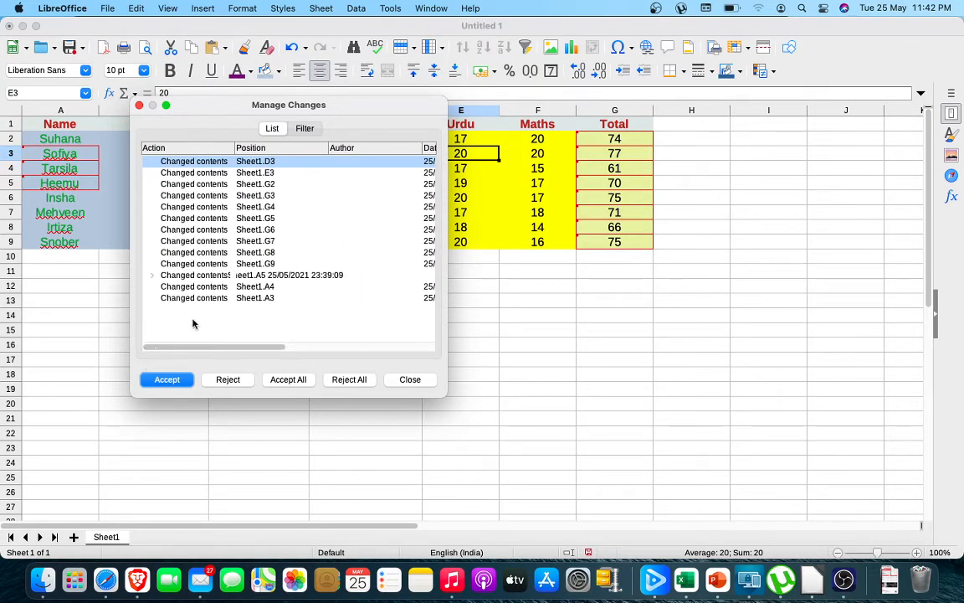
Reject the recorded change to the student name in A3 and close the change list.
{"action": "left_click", "coordinate": [209, 298]}
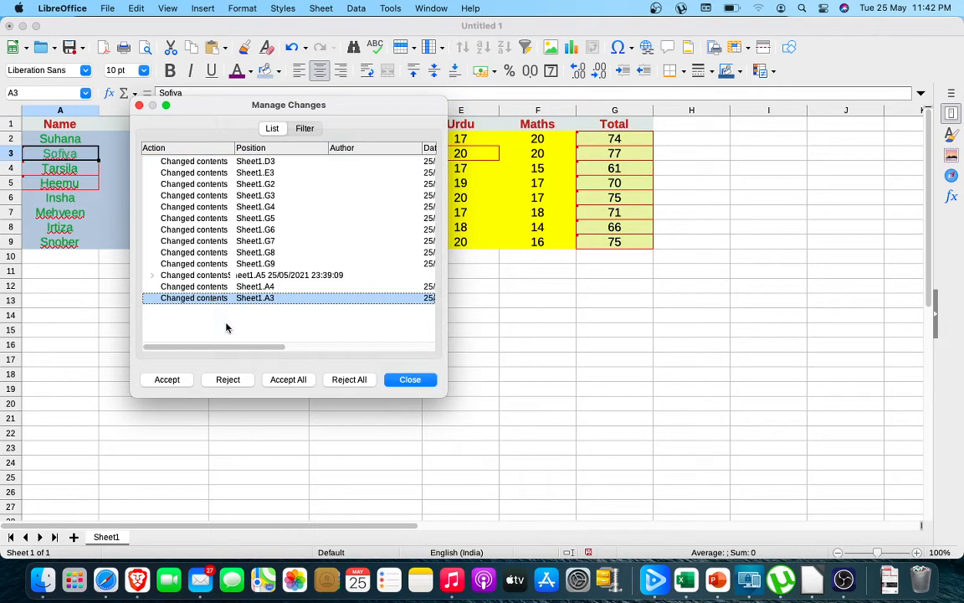
{"action": "scroll", "coordinate": [284, 343], "scroll_direction": "right", "scroll_amount": 8}
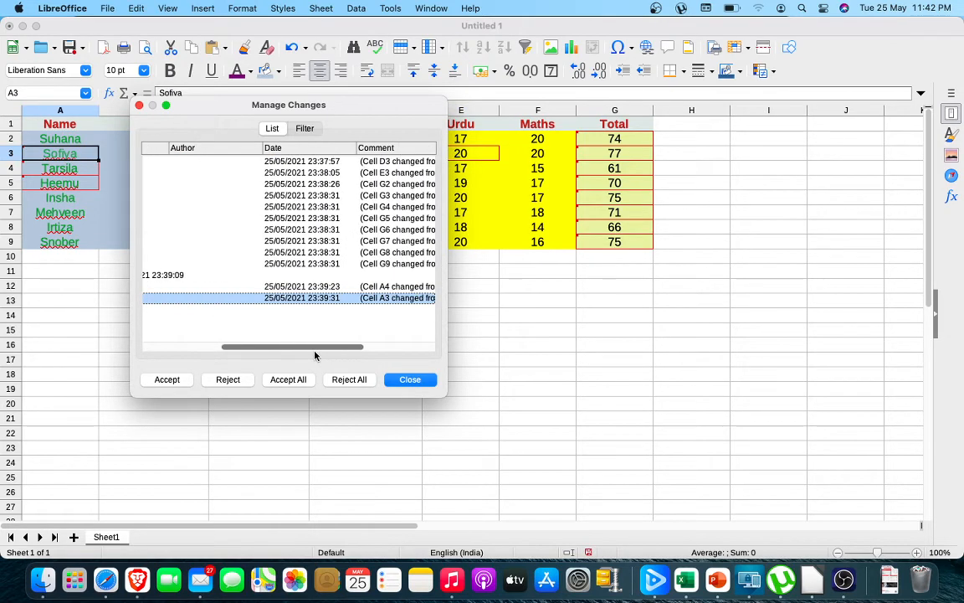
{"action": "left_click_drag", "start_coordinate": [315, 351], "coordinate": [374, 352]}
{"action": "scroll", "coordinate": [374, 355], "scroll_direction": "left", "scroll_amount": 10}
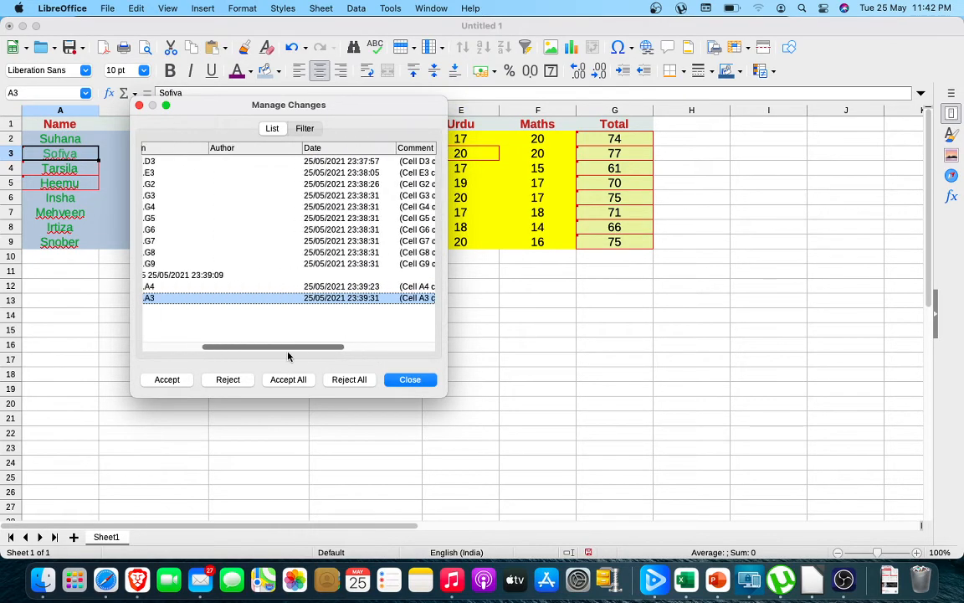
{"action": "left_click", "coordinate": [220, 382]}
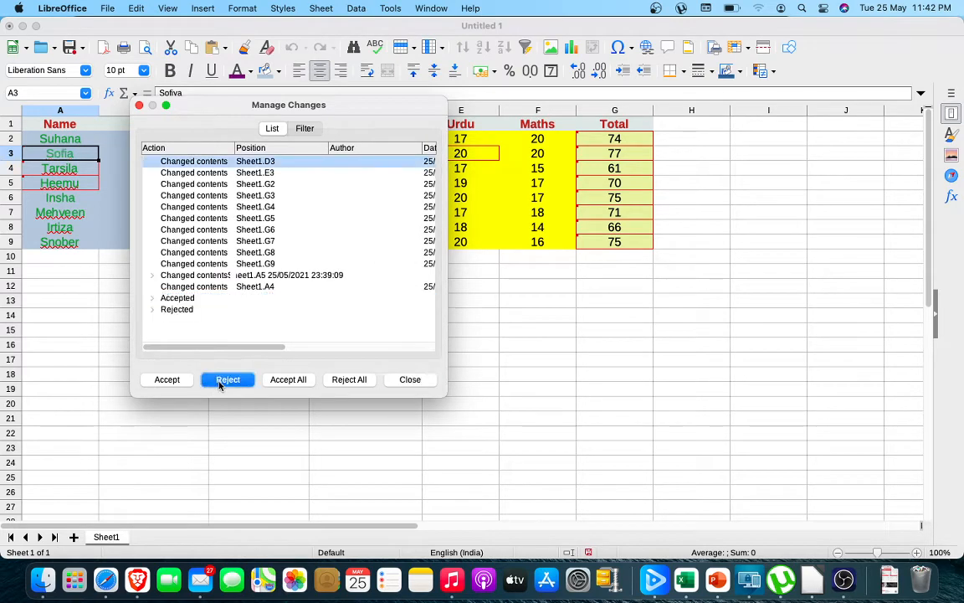
{"action": "left_click", "coordinate": [410, 379]}
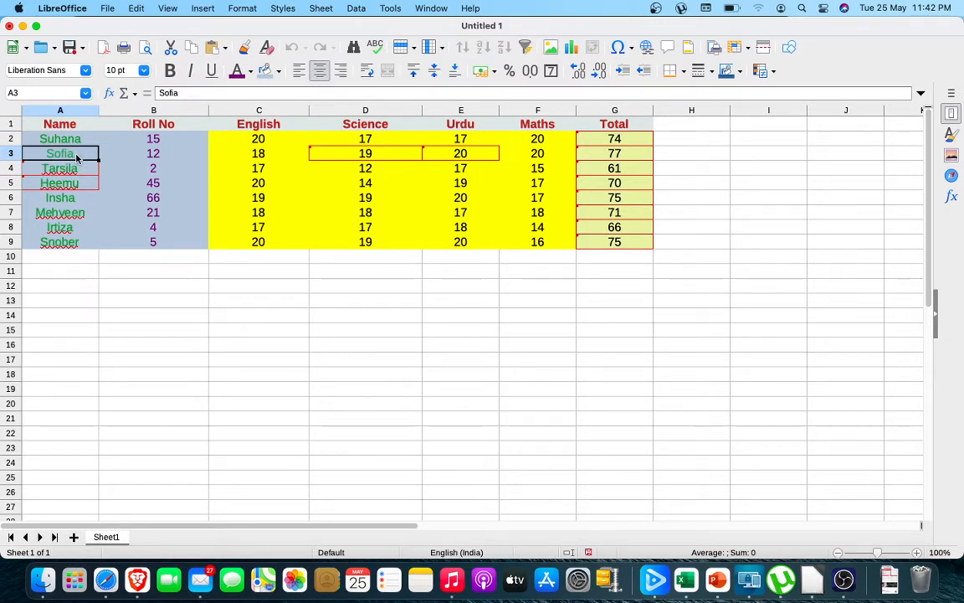
Check the comments of the remaining recorded changes and accept the change to cell D3.
{"action": "left_click", "coordinate": [137, 10]}
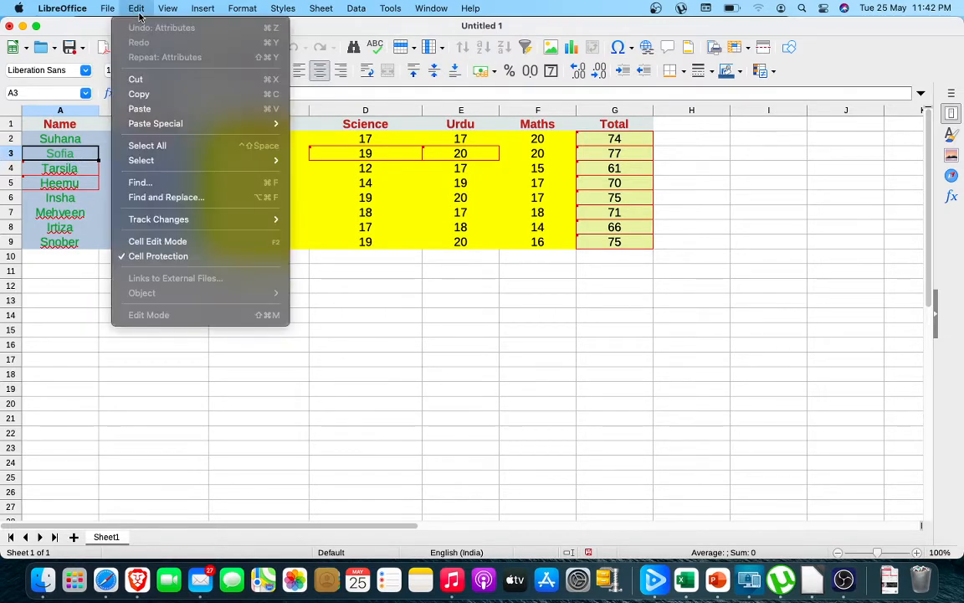
{"action": "mouse_move", "coordinate": [191, 224]}
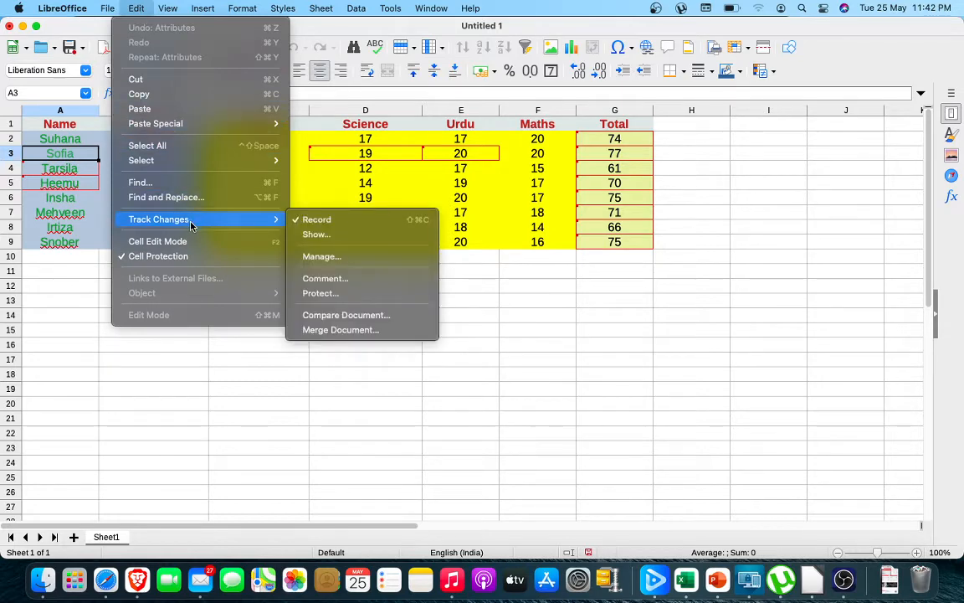
{"action": "left_click", "coordinate": [335, 263]}
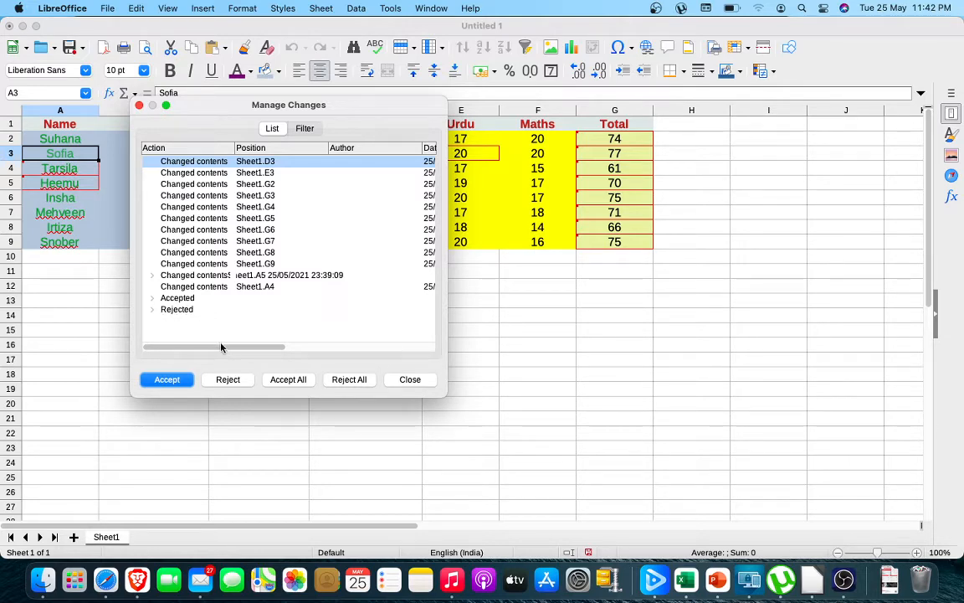
{"action": "left_click_drag", "start_coordinate": [224, 349], "coordinate": [398, 375]}
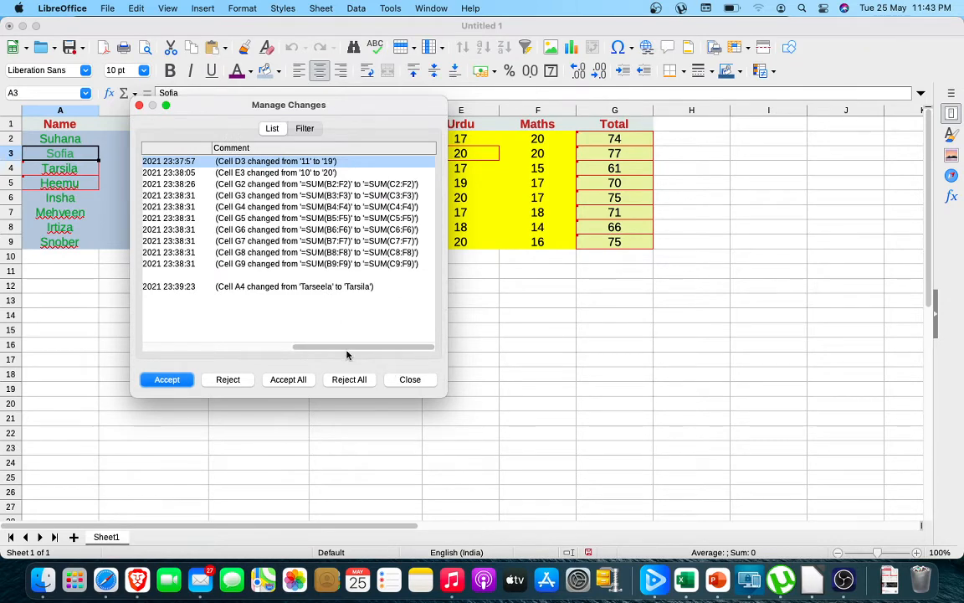
{"action": "left_click_drag", "start_coordinate": [344, 349], "coordinate": [111, 365]}
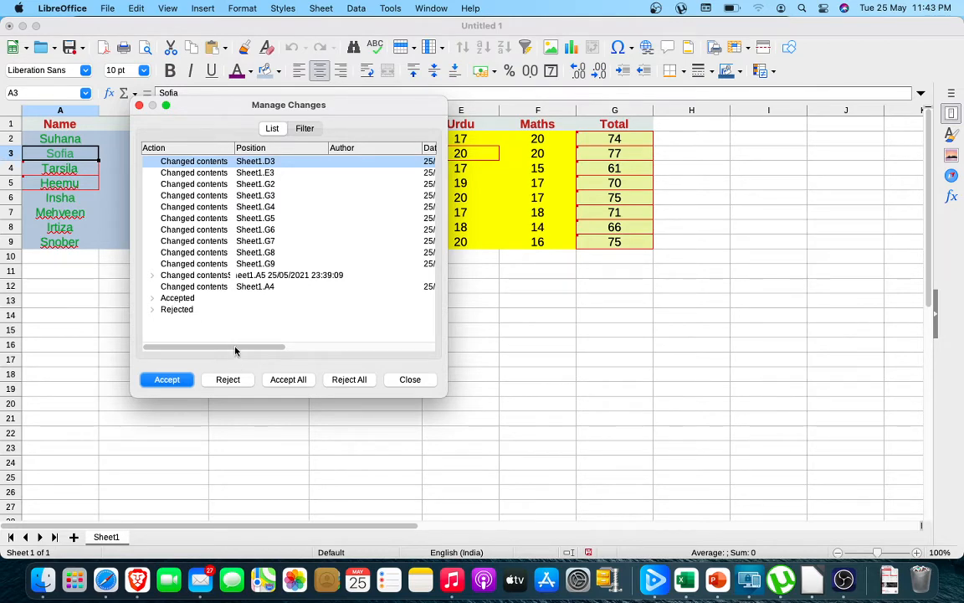
{"action": "left_click_drag", "start_coordinate": [235, 351], "coordinate": [388, 356]}
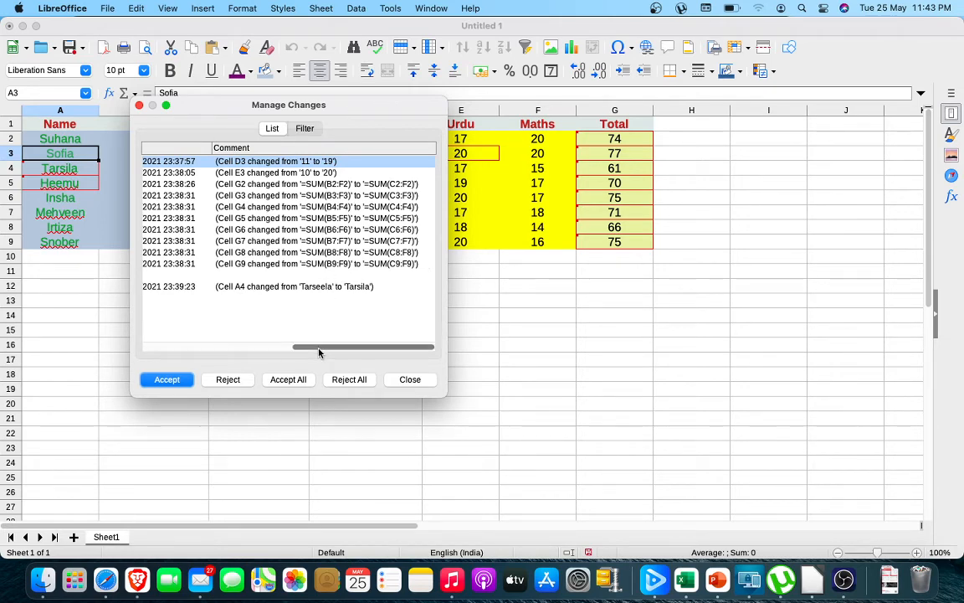
{"action": "left_click_drag", "start_coordinate": [323, 348], "coordinate": [151, 360]}
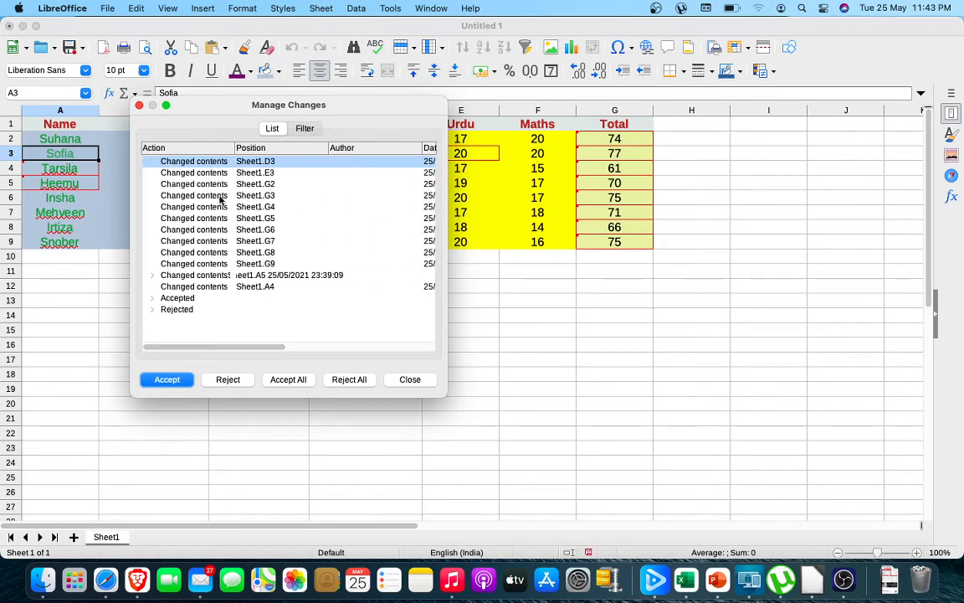
{"action": "left_click", "coordinate": [194, 161]}
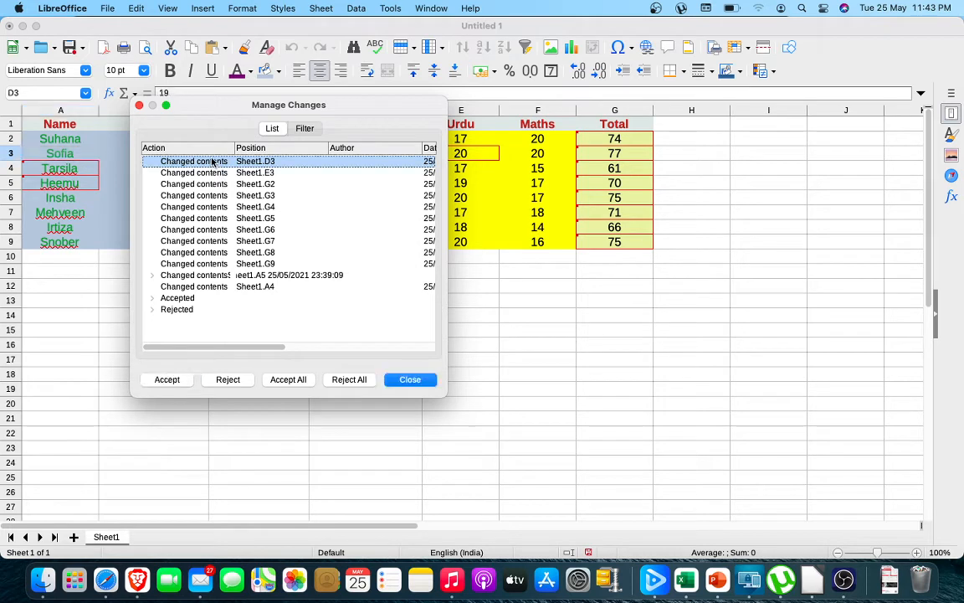
{"action": "left_click", "coordinate": [180, 381]}
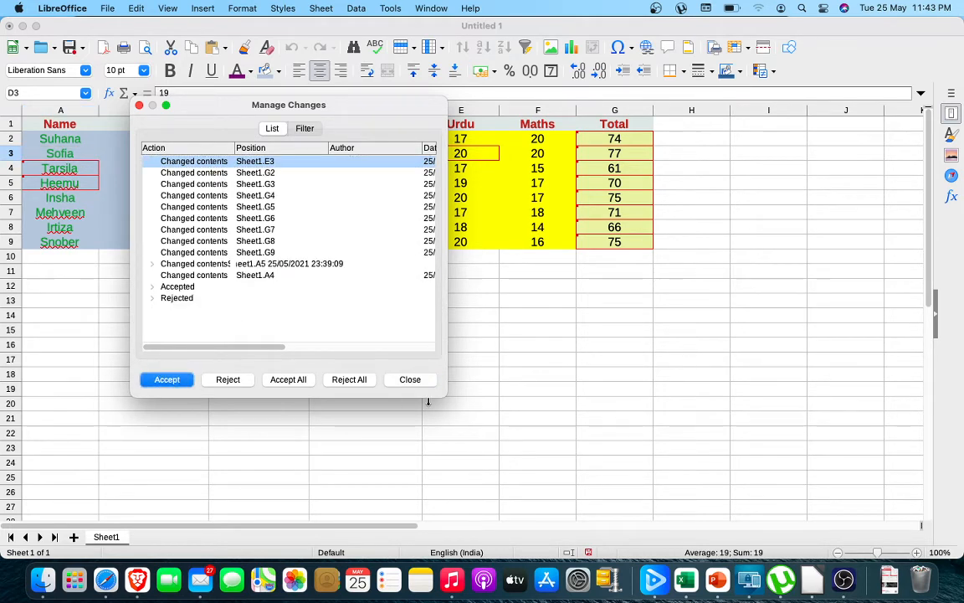
{"action": "left_click", "coordinate": [410, 380]}
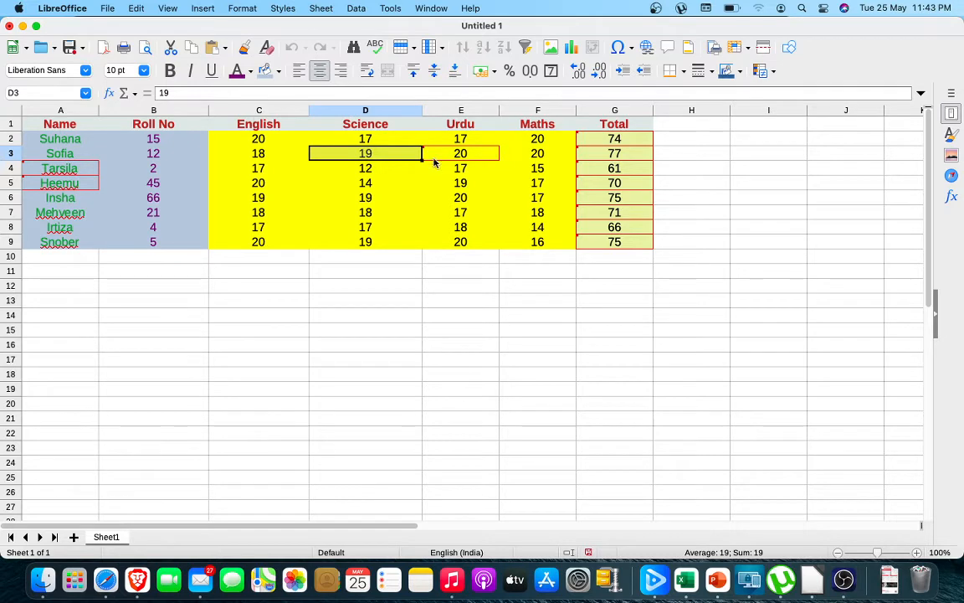
Accept all remaining recorded changes at once and select an empty cell below the table.
{"action": "left_click", "coordinate": [135, 8]}
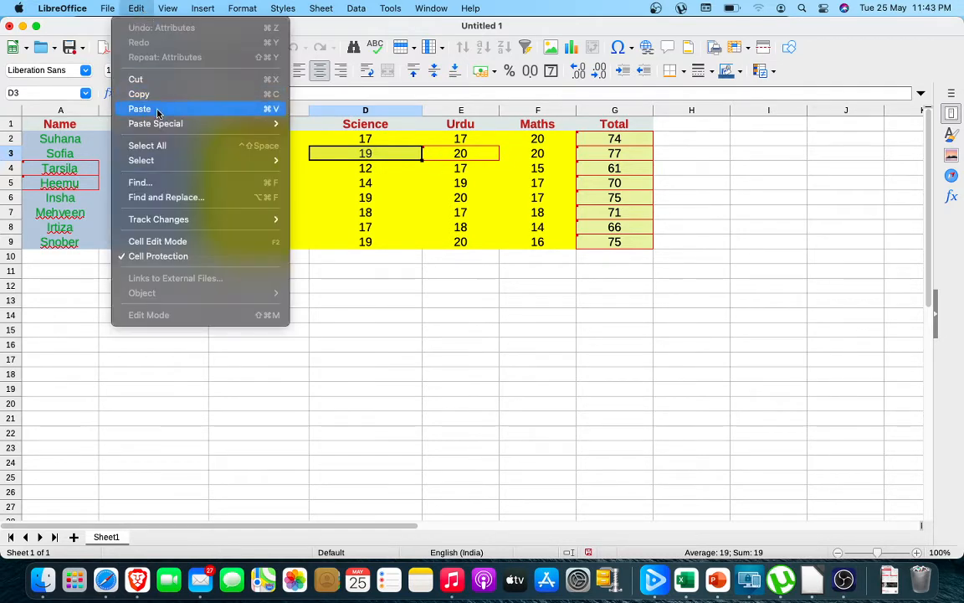
{"action": "mouse_move", "coordinate": [251, 218]}
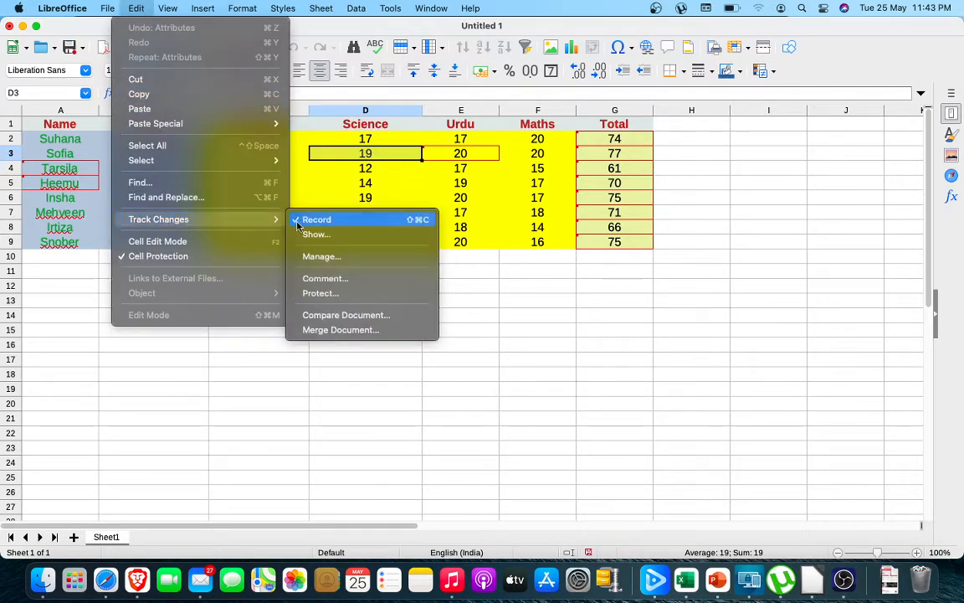
{"action": "left_click", "coordinate": [341, 259]}
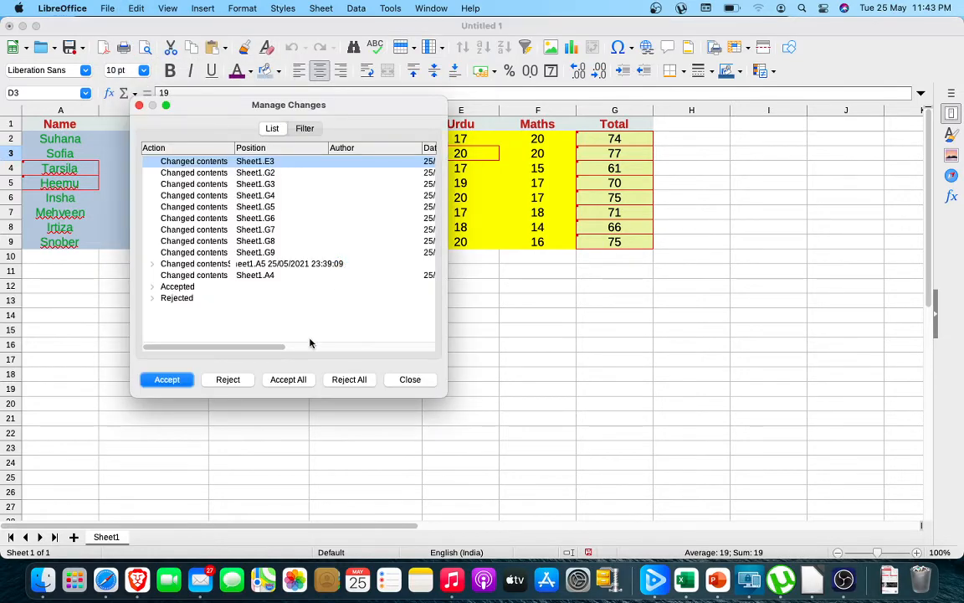
{"action": "left_click", "coordinate": [288, 379]}
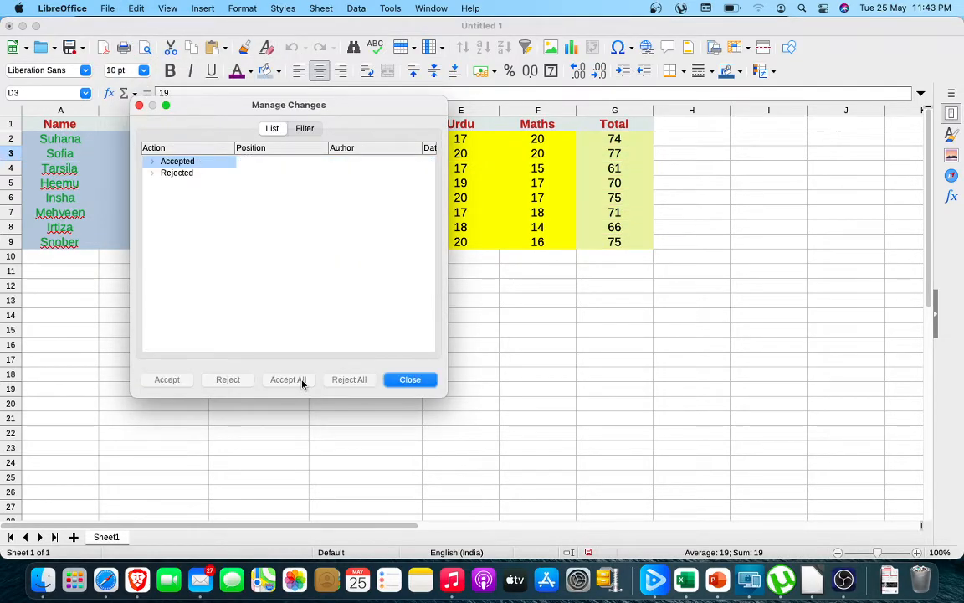
{"action": "left_click", "coordinate": [408, 380]}
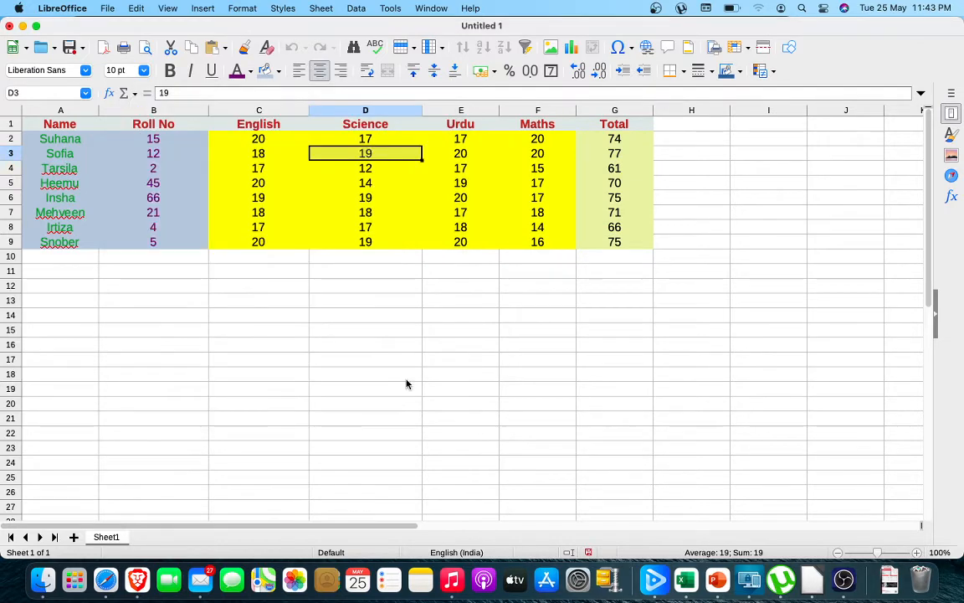
{"action": "left_click", "coordinate": [350, 348]}
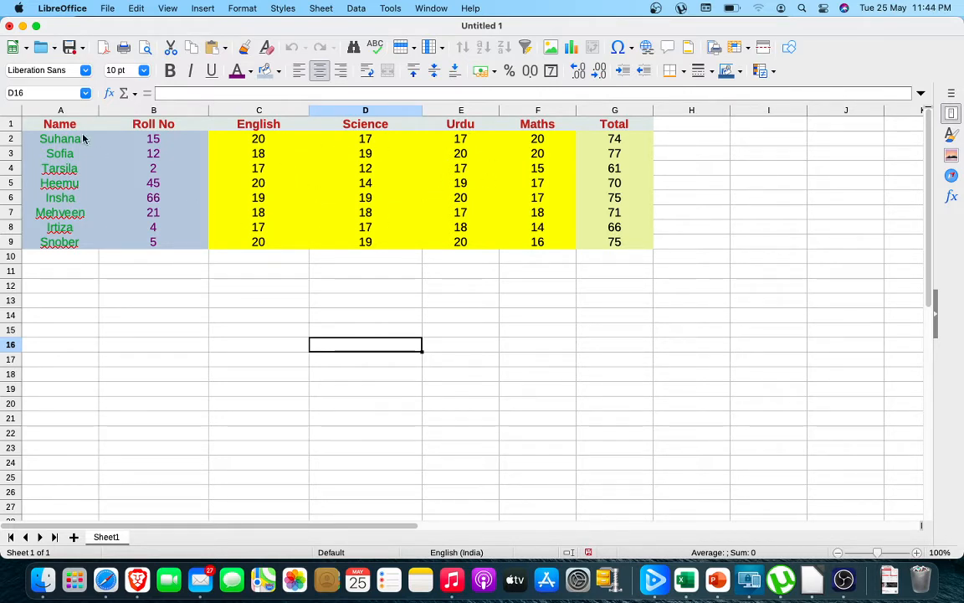
Show both accepted and rejected changes in the spreadsheet.
{"action": "left_click", "coordinate": [136, 8]}
{"action": "mouse_move", "coordinate": [171, 219]}
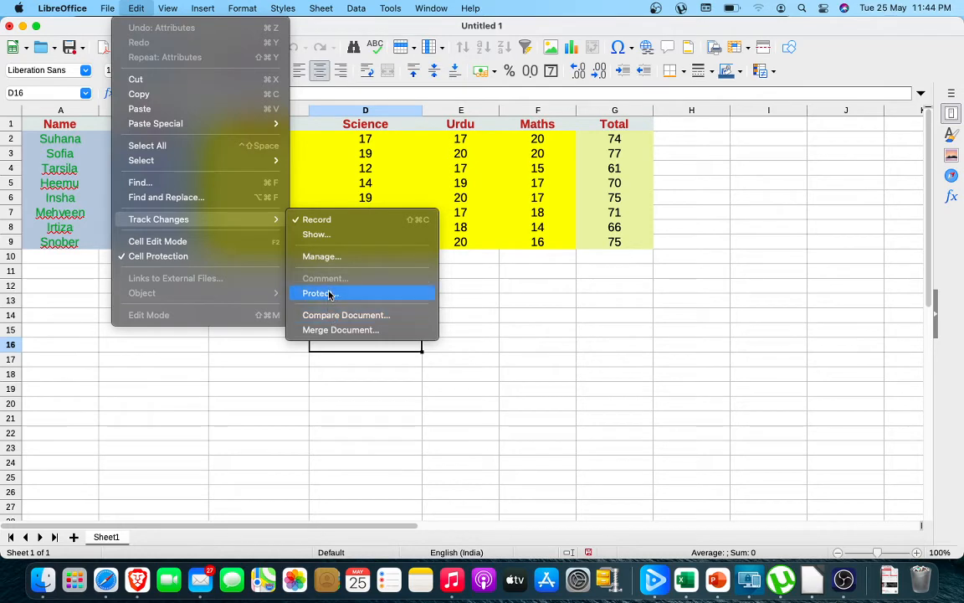
{"action": "left_click", "coordinate": [325, 235]}
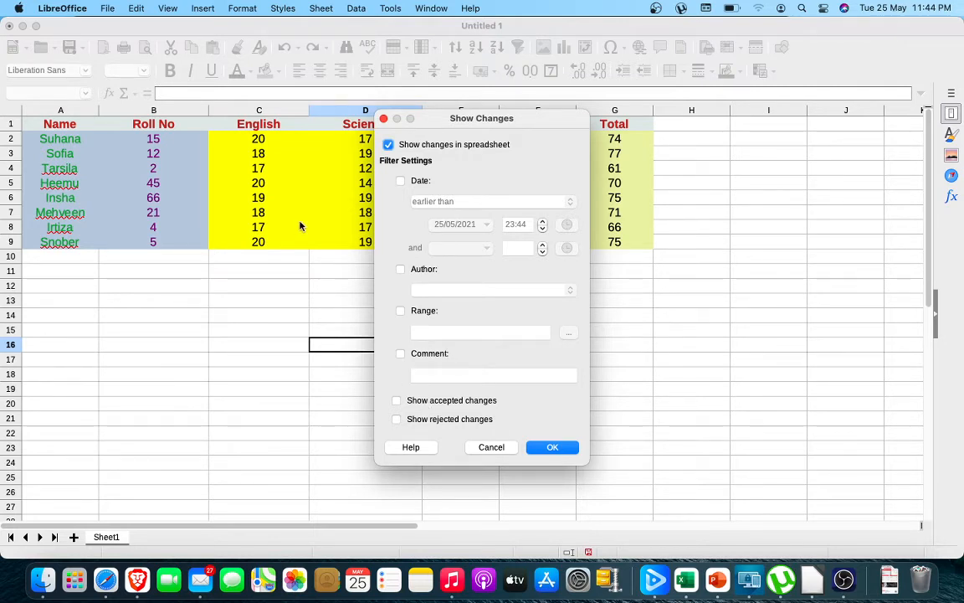
{"action": "left_click", "coordinate": [398, 401]}
{"action": "left_click", "coordinate": [398, 419]}
{"action": "left_click", "coordinate": [554, 448]}
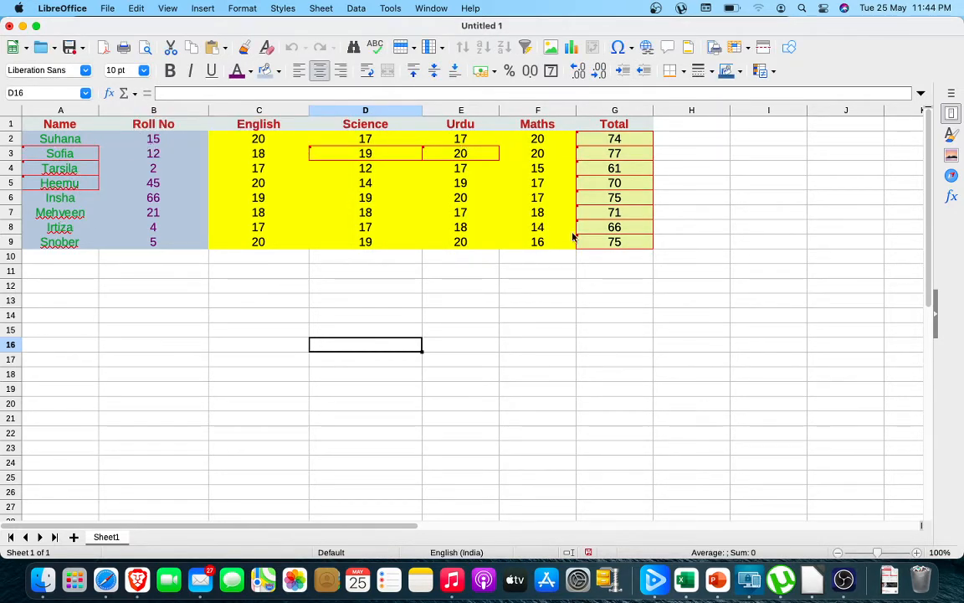
Limit the shown changes to rejected ones and inspect the change note on cell A3.
{"action": "left_click", "coordinate": [135, 8]}
{"action": "mouse_move", "coordinate": [168, 219]}
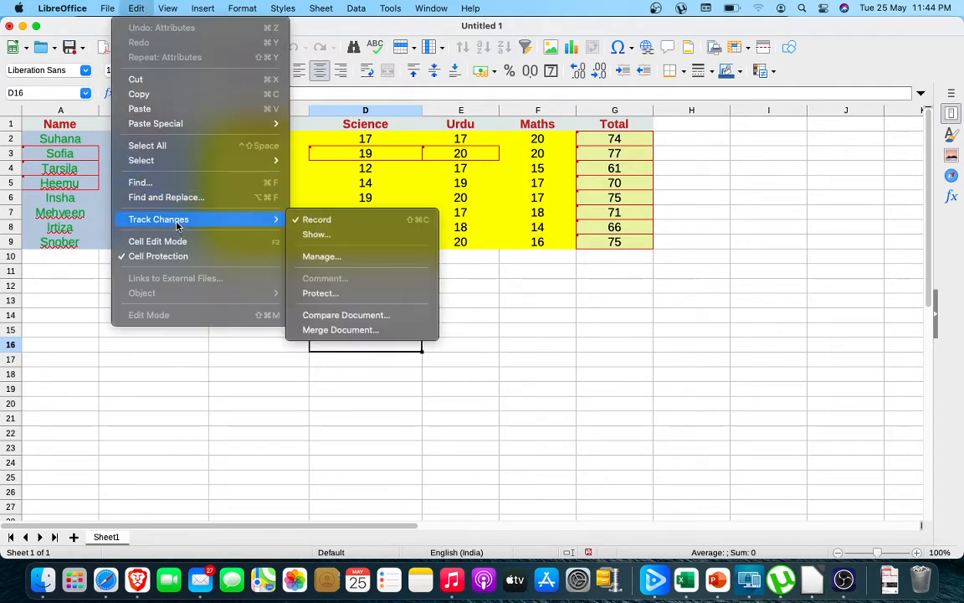
{"action": "left_click", "coordinate": [332, 236]}
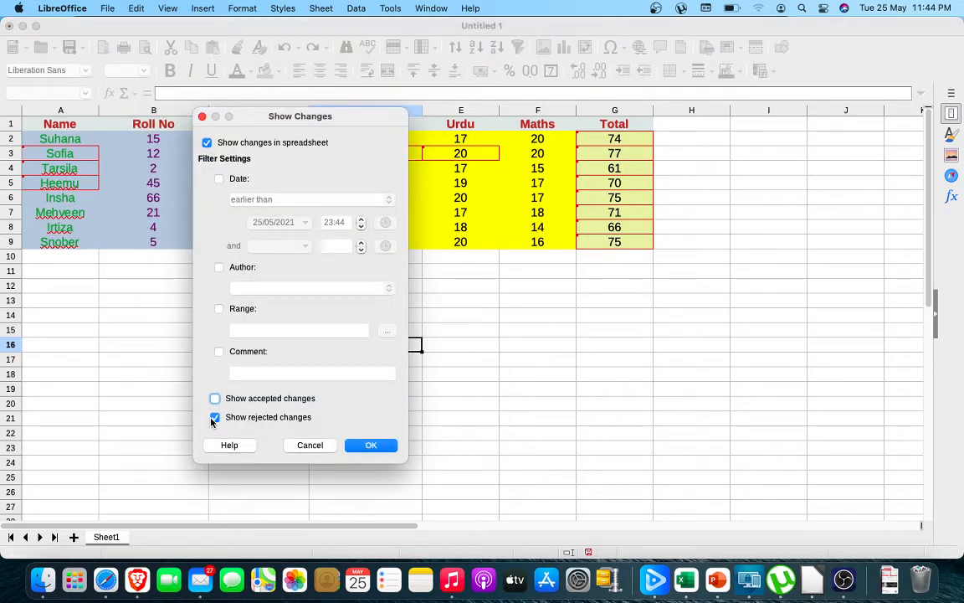
{"action": "left_click", "coordinate": [373, 446]}
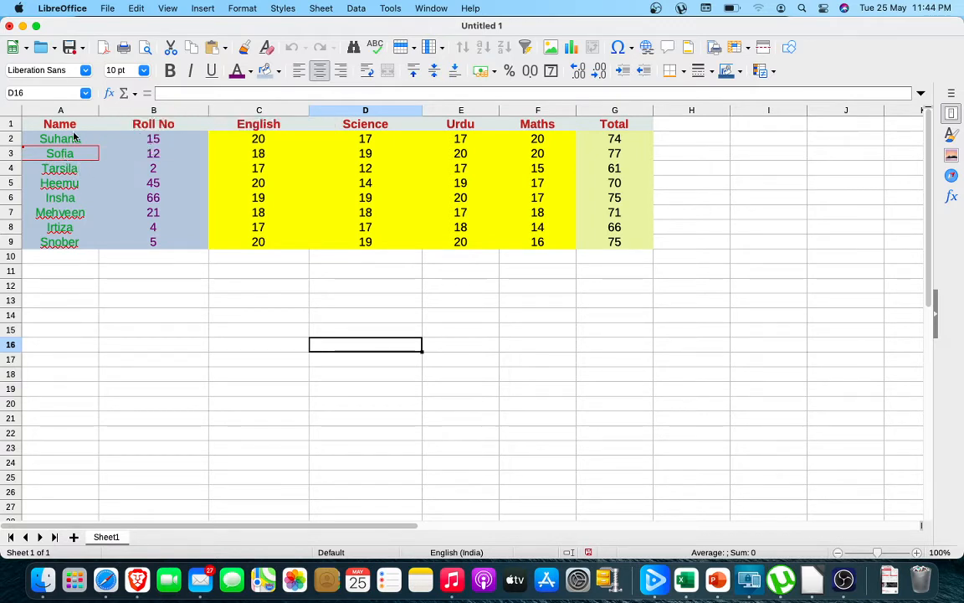
{"action": "mouse_move", "coordinate": [67, 153]}
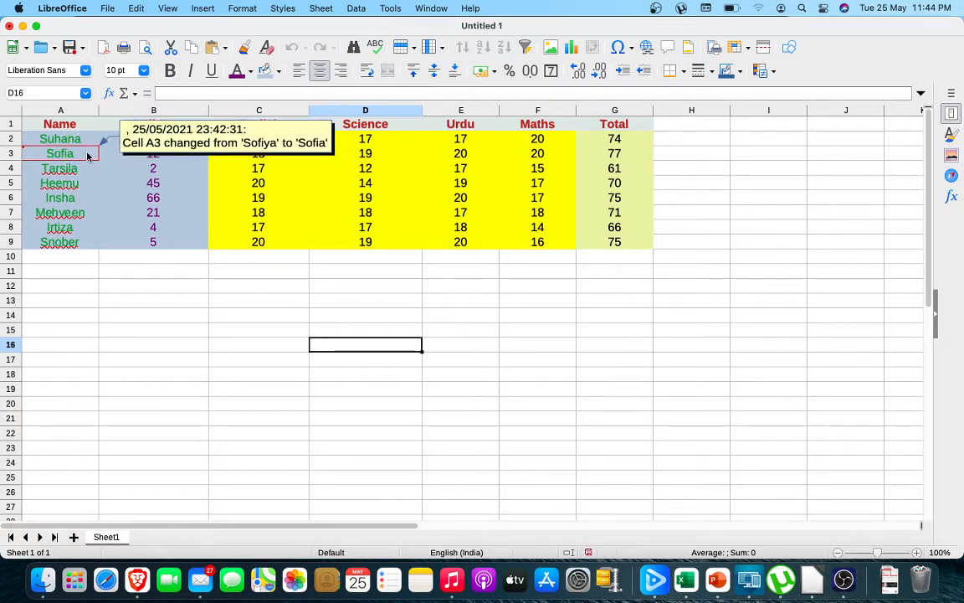
Stop showing rejected changes in the spreadsheet.
{"action": "left_click", "coordinate": [135, 9]}
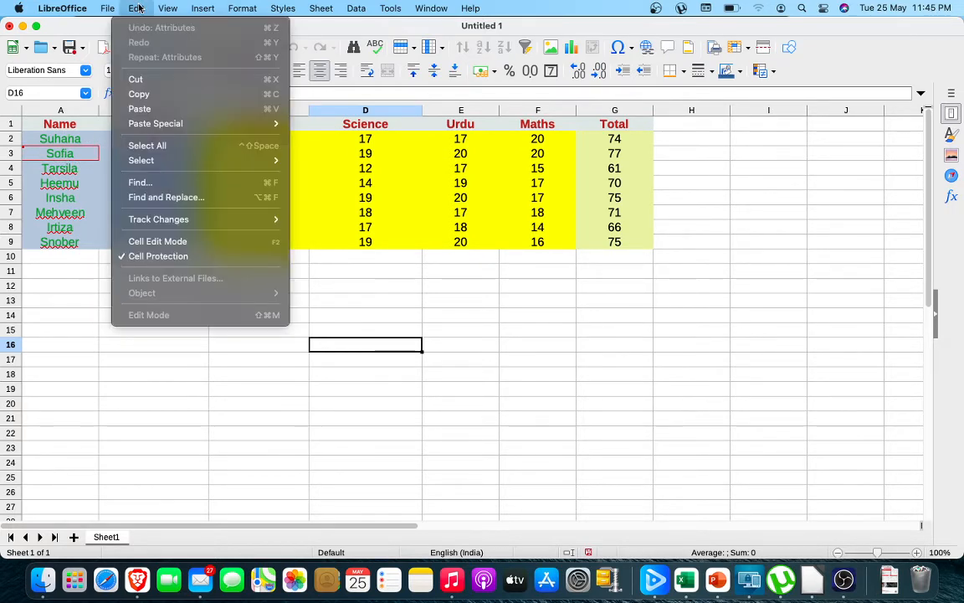
{"action": "mouse_move", "coordinate": [205, 221]}
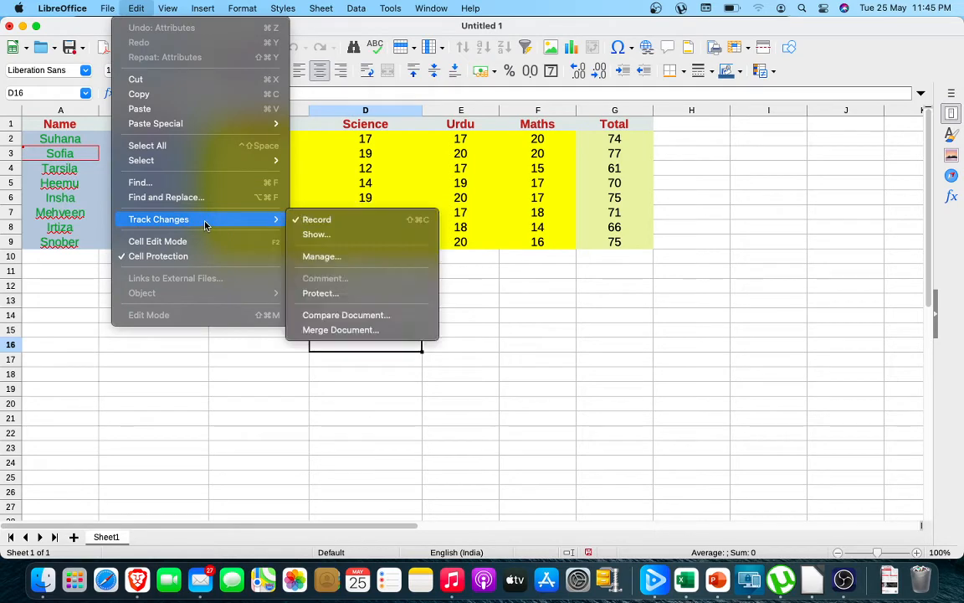
{"action": "left_click", "coordinate": [338, 236]}
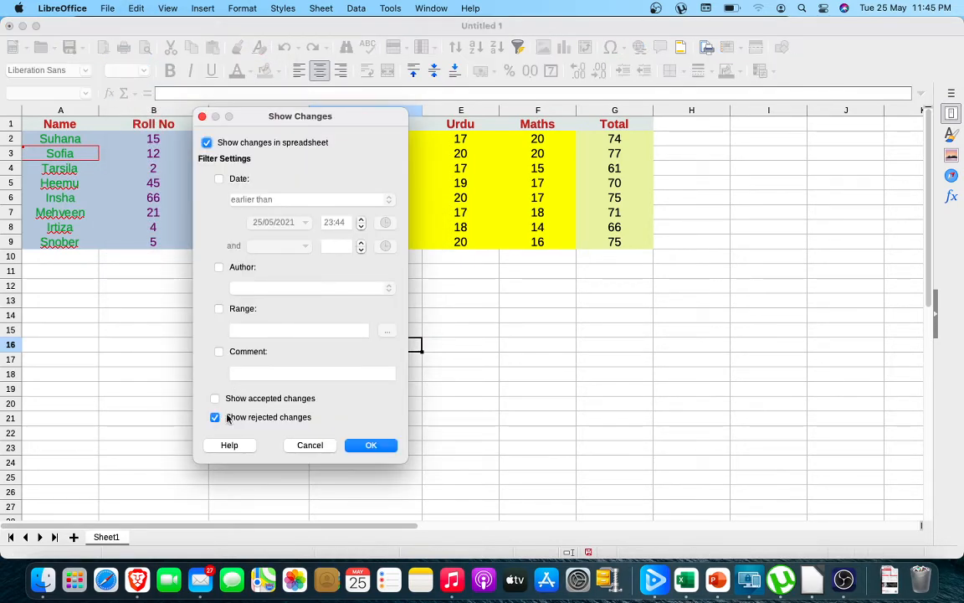
{"action": "left_click", "coordinate": [215, 418]}
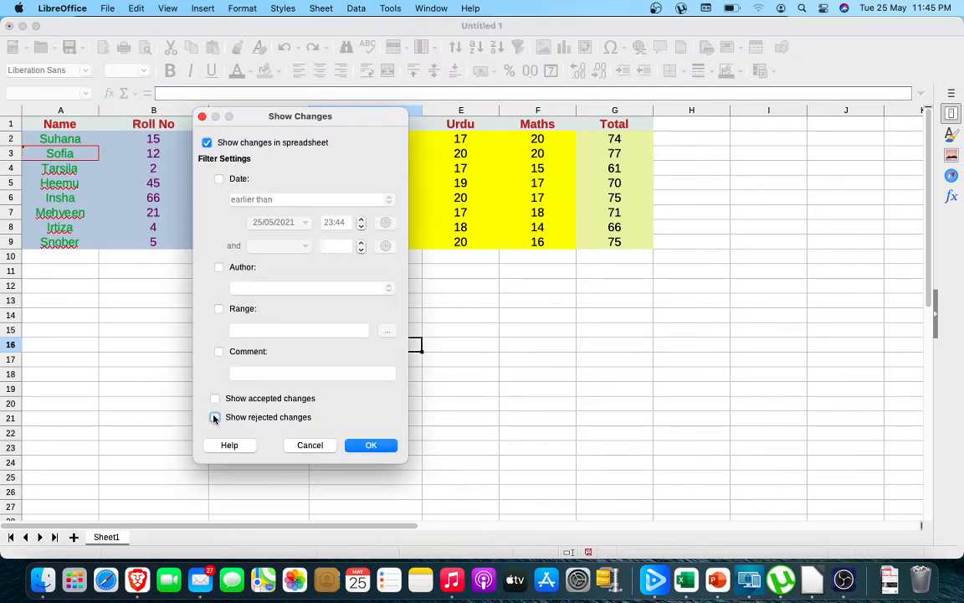
{"action": "left_click", "coordinate": [381, 450]}
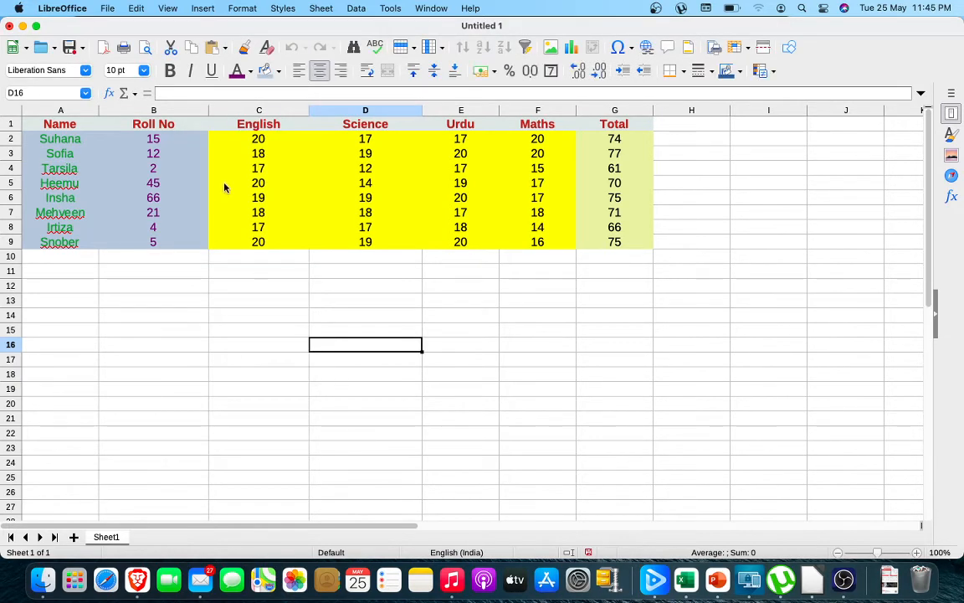
Switch off change recording and confirm leaving the change recording mode.
{"action": "left_click", "coordinate": [137, 9]}
{"action": "mouse_move", "coordinate": [207, 225]}
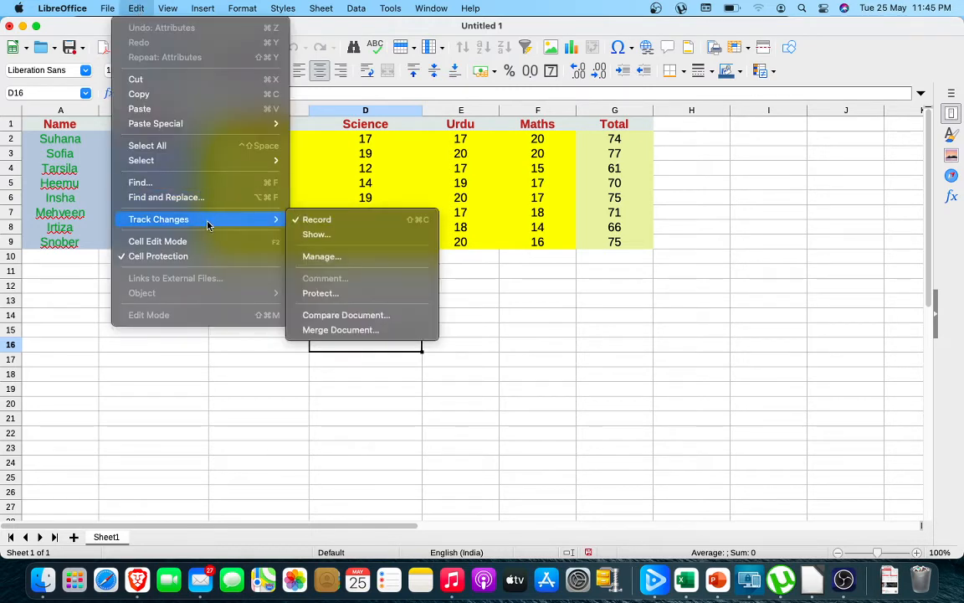
{"action": "left_click", "coordinate": [323, 223]}
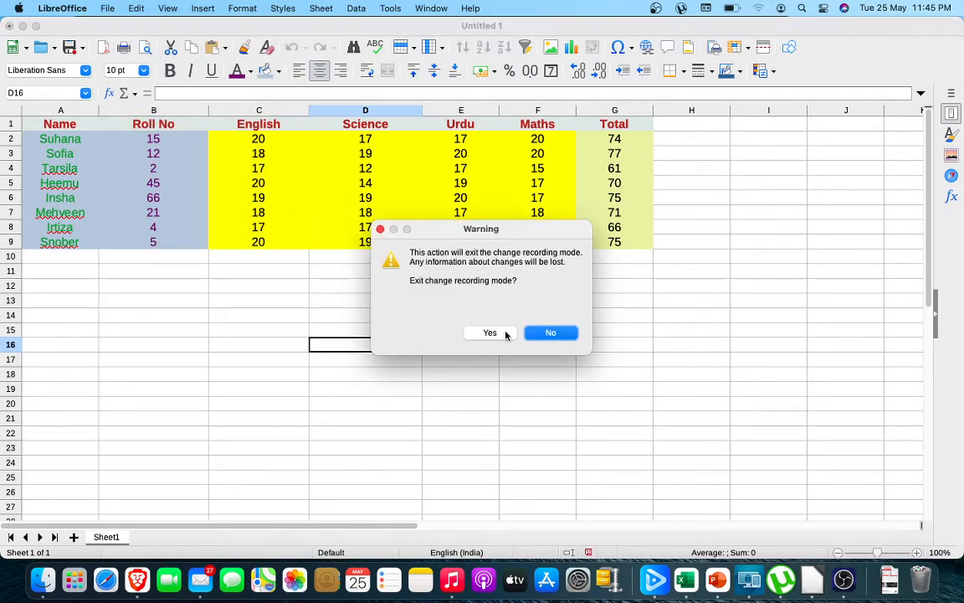
{"action": "left_click", "coordinate": [505, 333]}
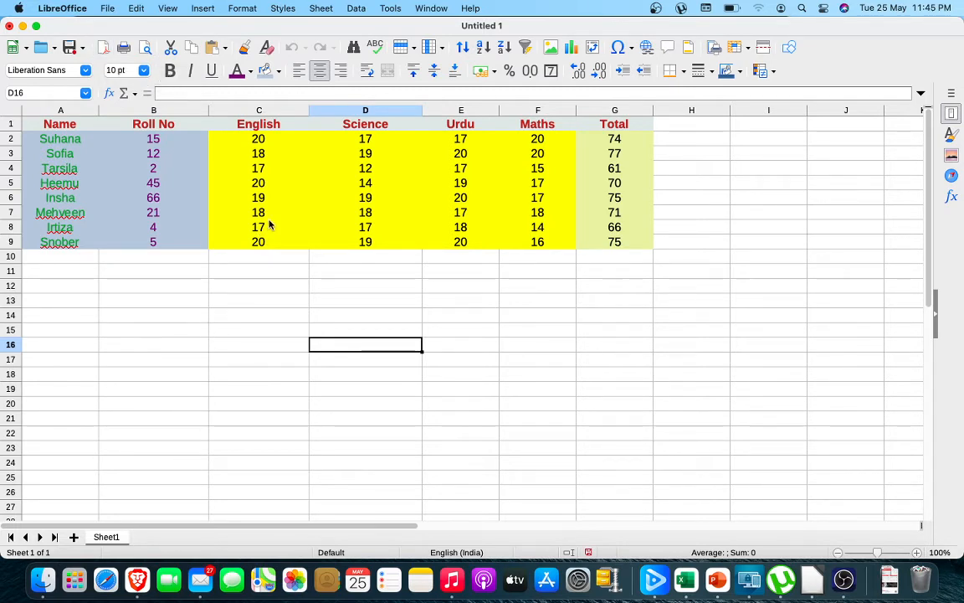
Set the roll number in cell B8 to 44.
{"action": "left_click", "coordinate": [157, 234]}
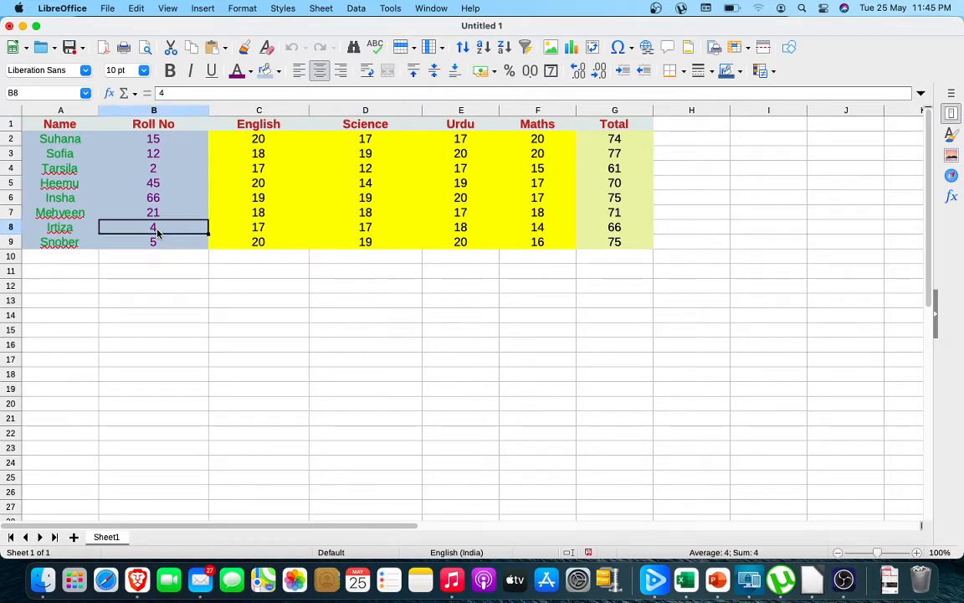
{"action": "type", "text": "44"}
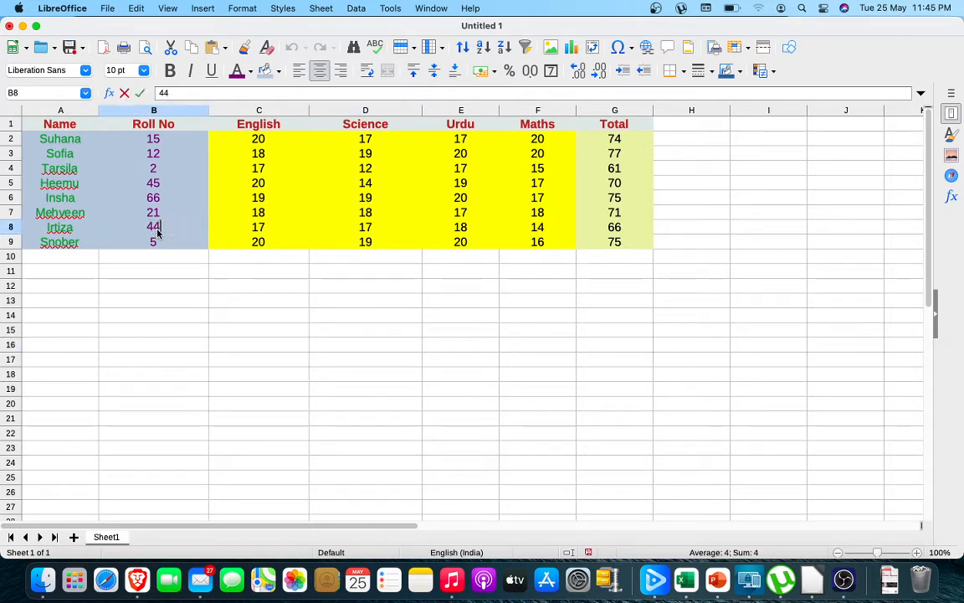
{"action": "left_click", "coordinate": [194, 306]}
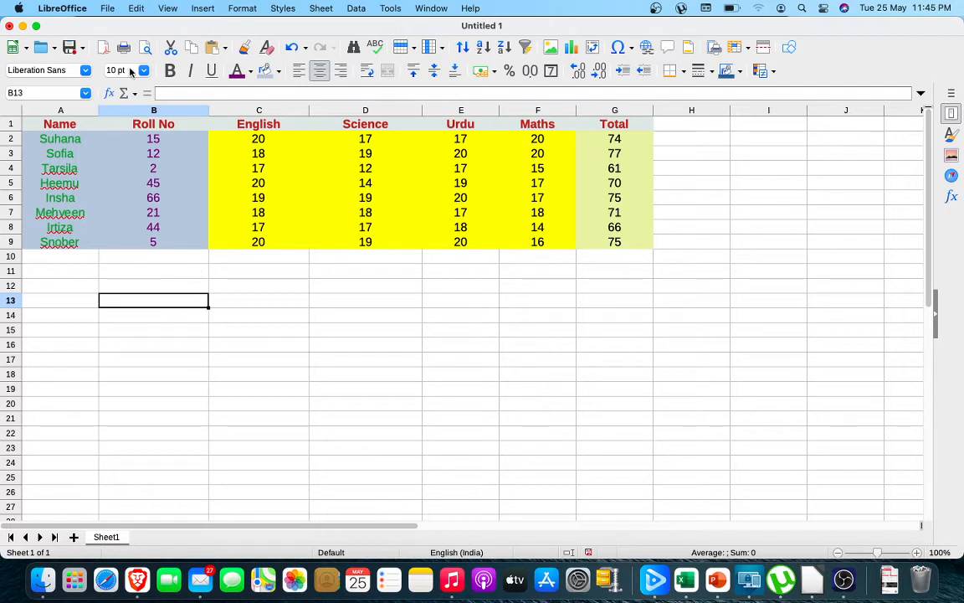
Switch on change recording for the spreadsheet.
{"action": "left_click", "coordinate": [138, 9]}
{"action": "mouse_move", "coordinate": [164, 218]}
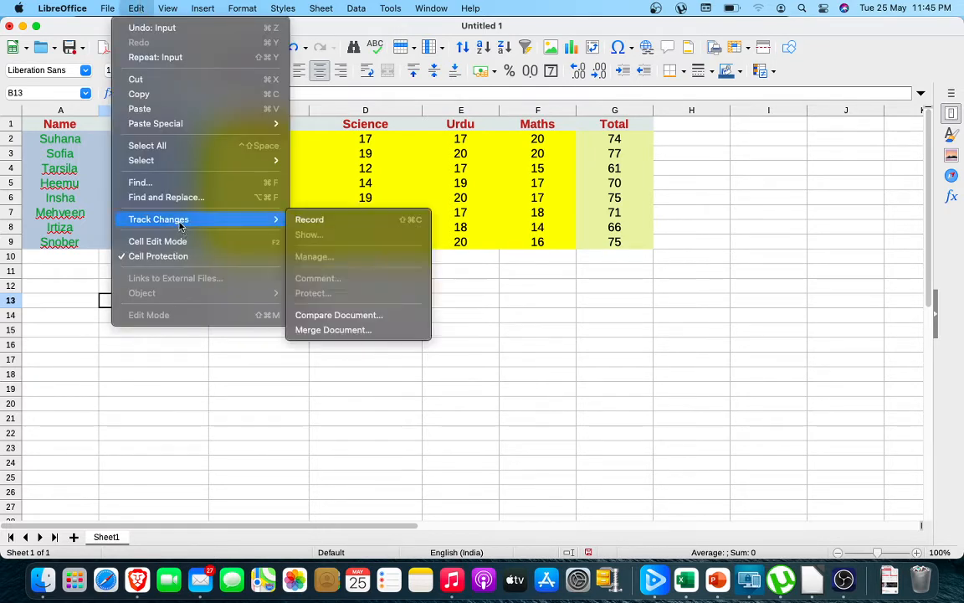
{"action": "left_click", "coordinate": [321, 223]}
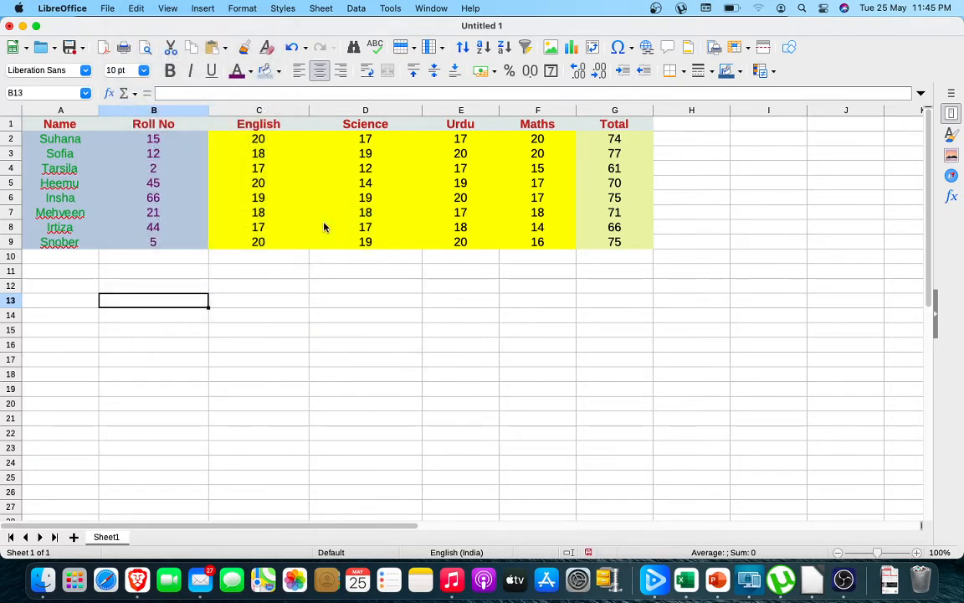
Change the roll number in cell B9 to 55.
{"action": "double_click", "coordinate": [159, 242]}
{"action": "type", "text": "5"}
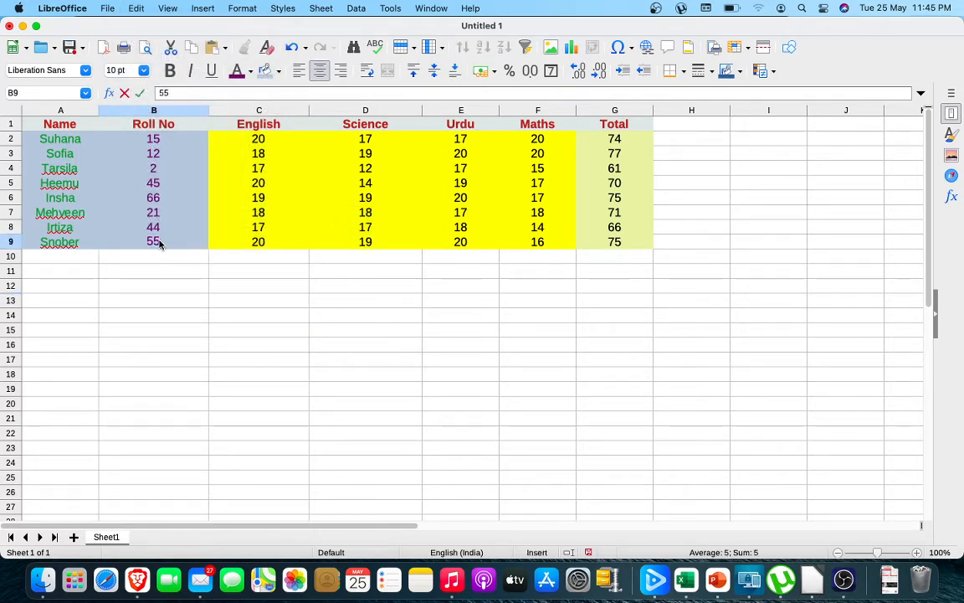
{"action": "left_click", "coordinate": [159, 292]}
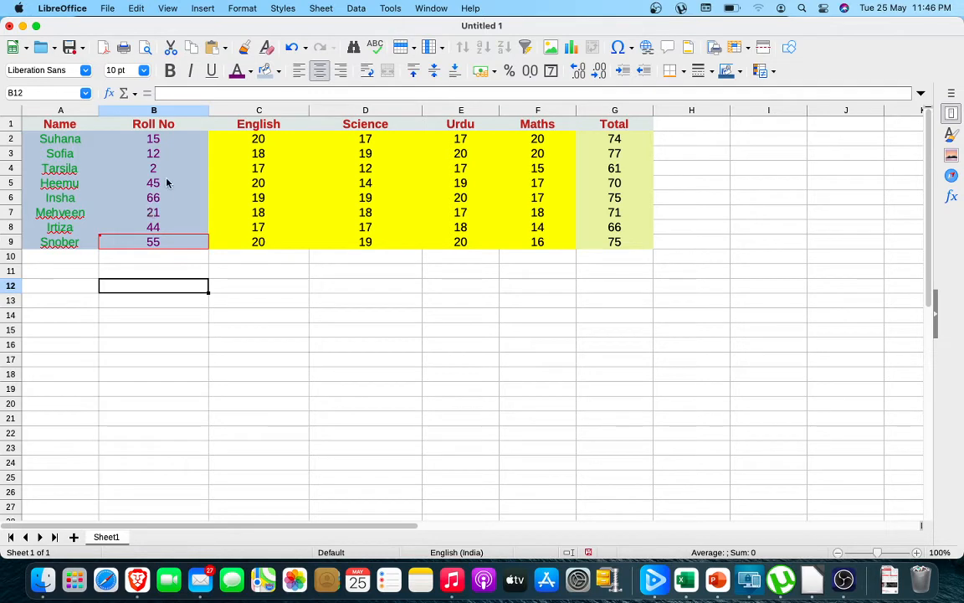
{"action": "left_click", "coordinate": [135, 9]}
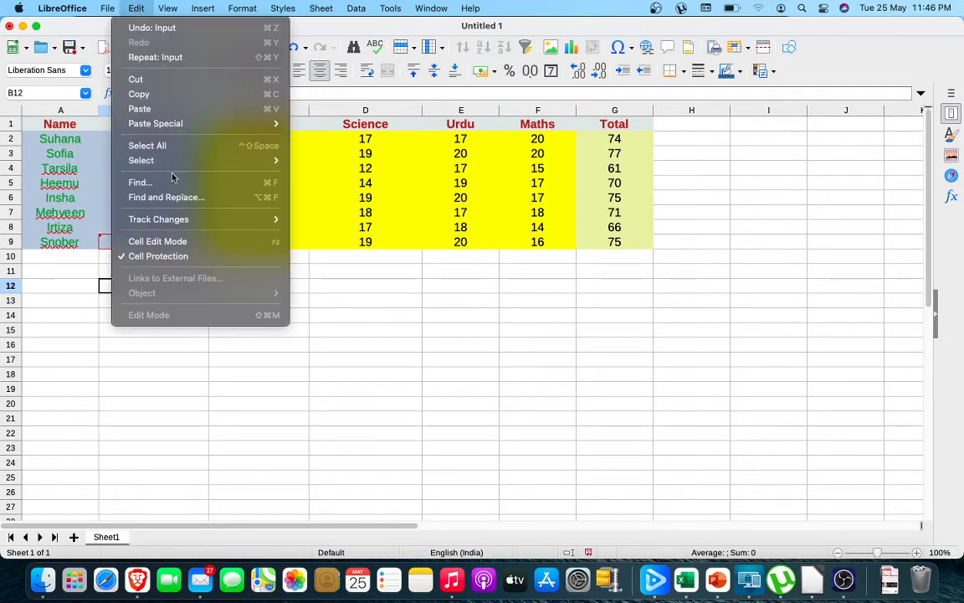
{"action": "mouse_move", "coordinate": [202, 218]}
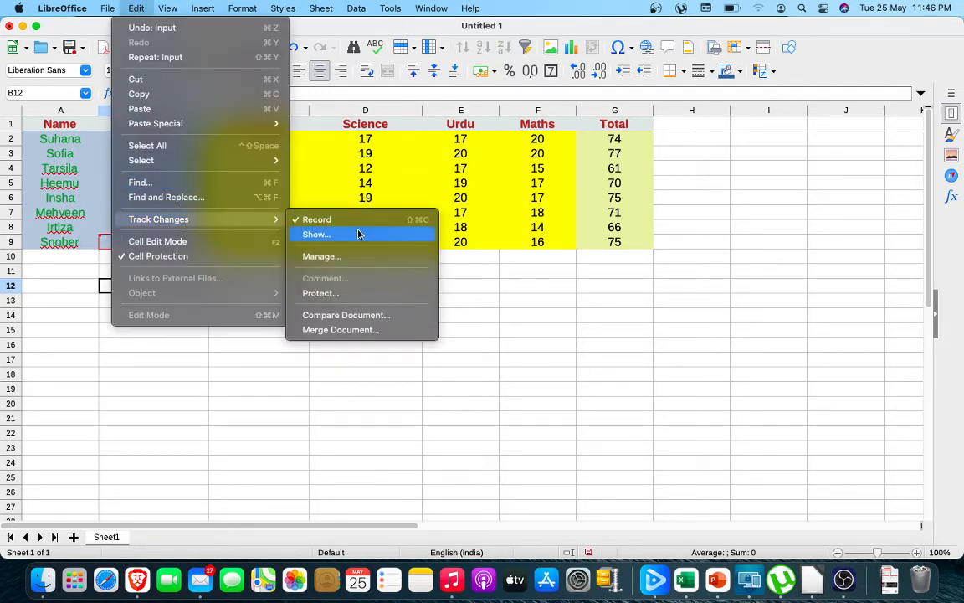
{"action": "left_click", "coordinate": [326, 294]}
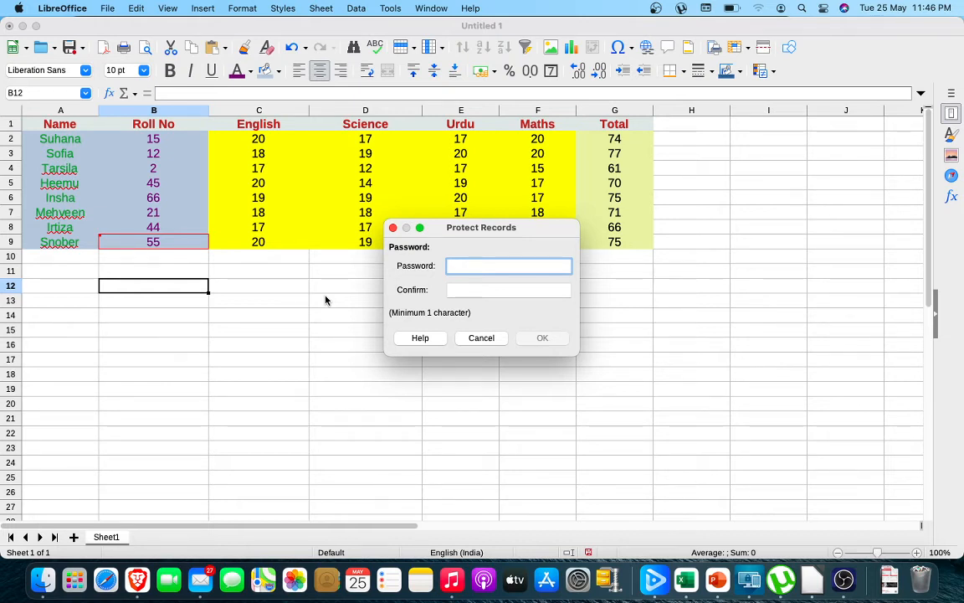
{"action": "left_click", "coordinate": [486, 339]}
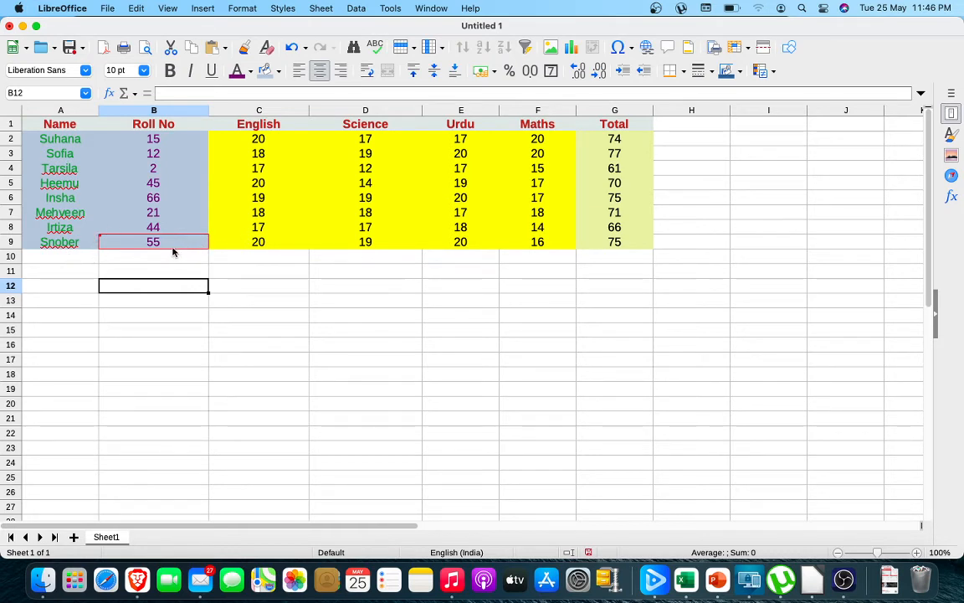
Accept all recorded changes in the list of tracked changes and close it.
{"action": "mouse_move", "coordinate": [173, 252]}
{"action": "left_click", "coordinate": [136, 8]}
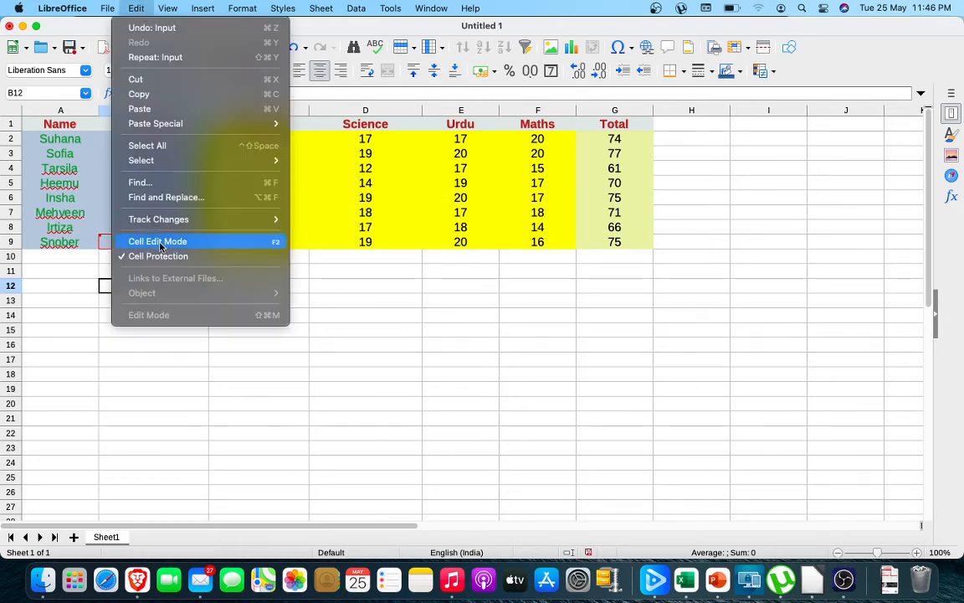
{"action": "mouse_move", "coordinate": [154, 220]}
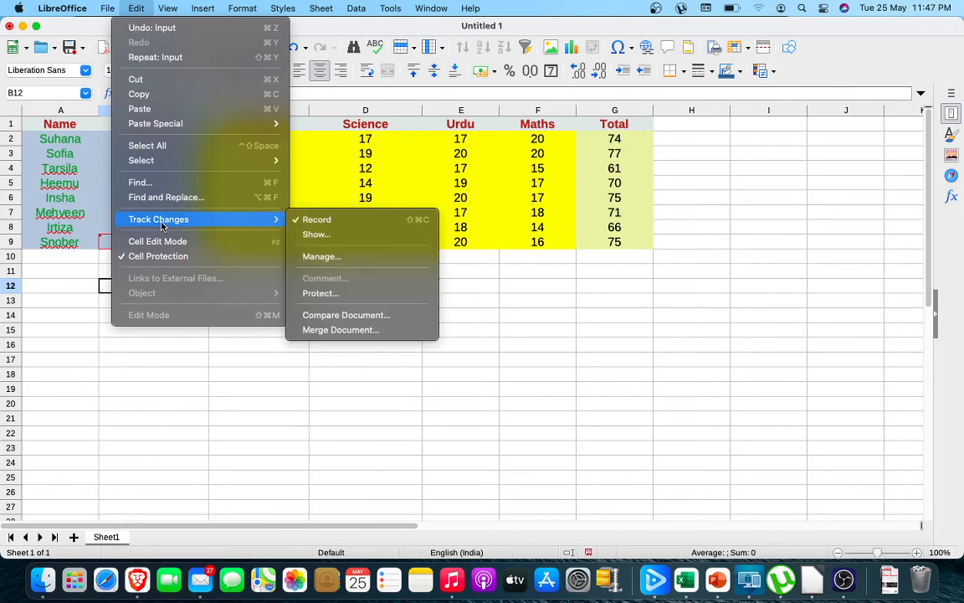
{"action": "left_click", "coordinate": [324, 256]}
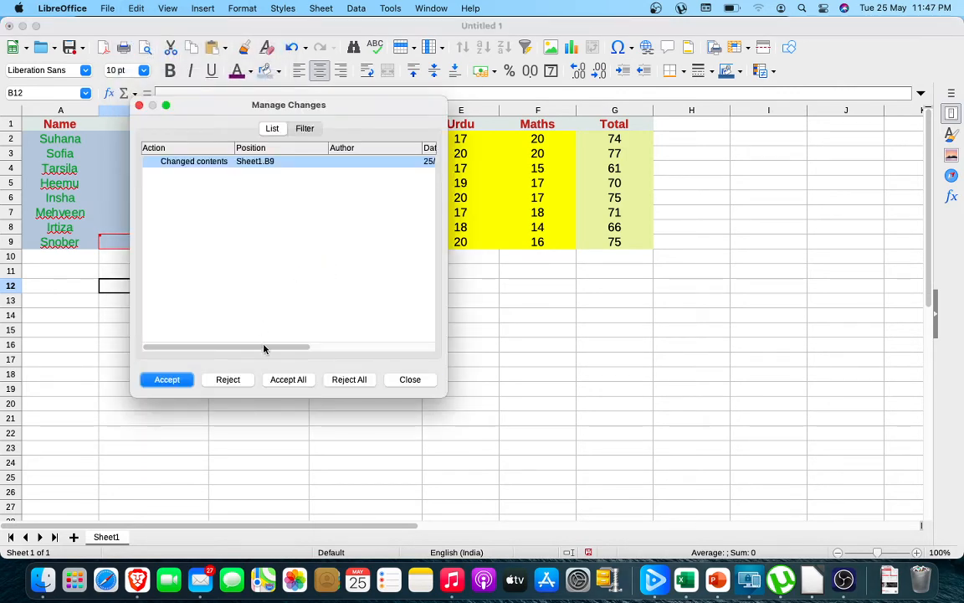
{"action": "left_click", "coordinate": [288, 379]}
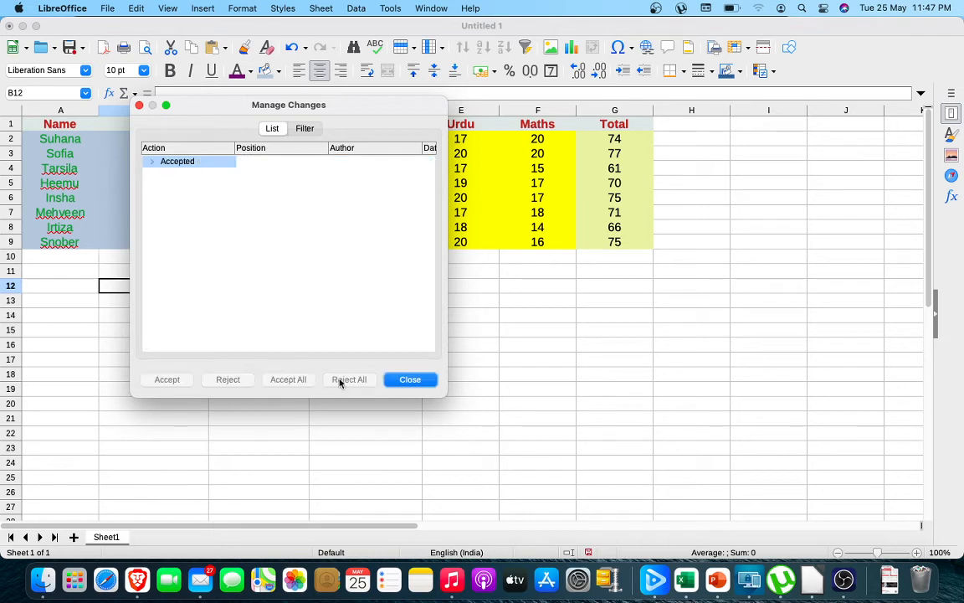
{"action": "left_click", "coordinate": [400, 382]}
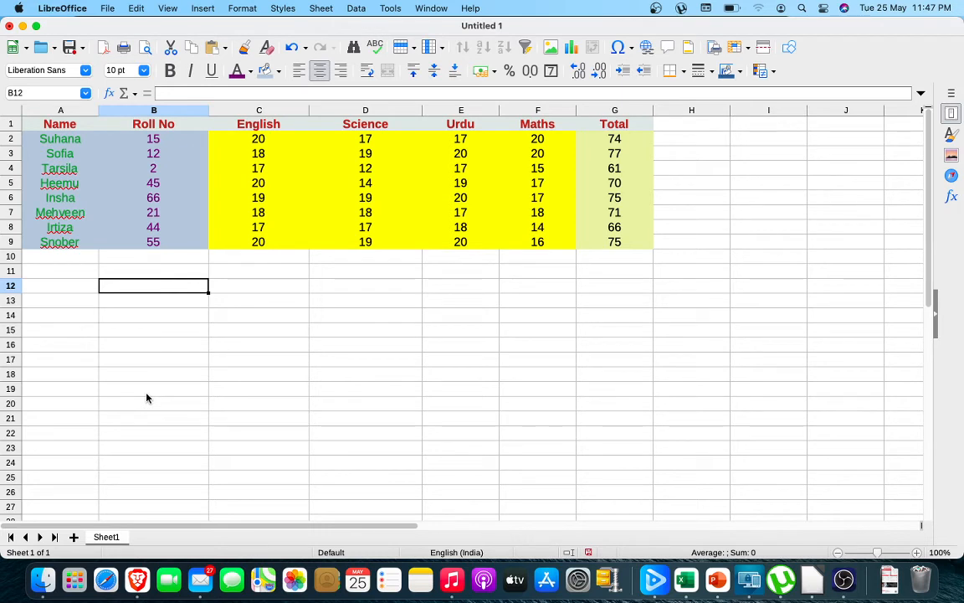
Protect the change records by entering and confirming a password.
{"action": "left_click", "coordinate": [135, 8]}
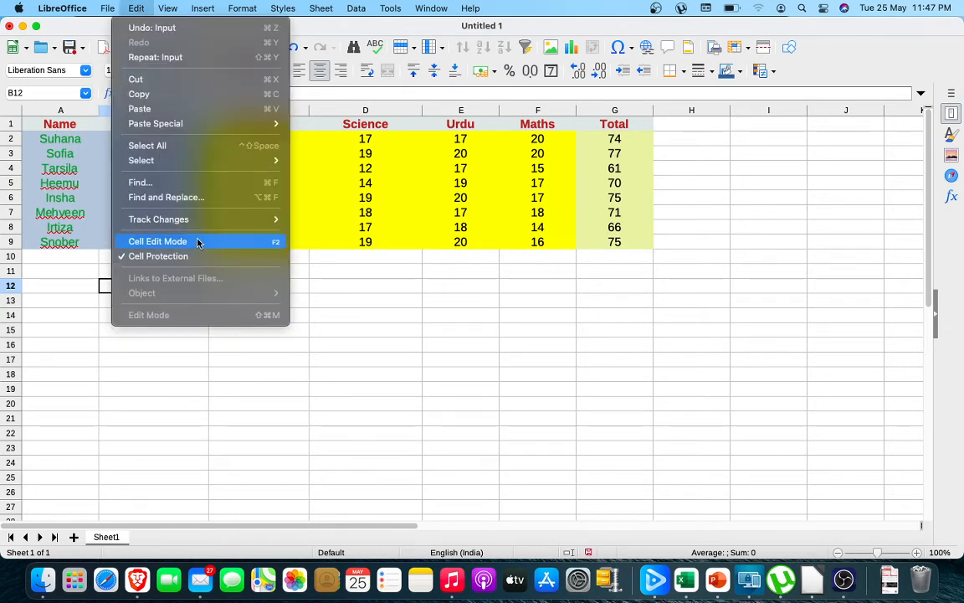
{"action": "mouse_move", "coordinate": [198, 219]}
{"action": "left_click", "coordinate": [311, 219]}
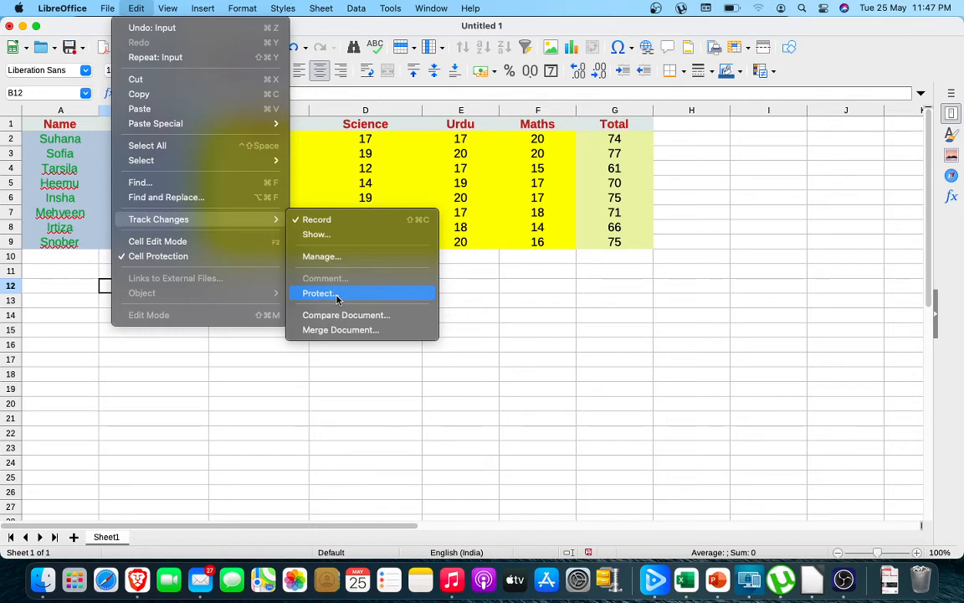
{"action": "left_click", "coordinate": [336, 295]}
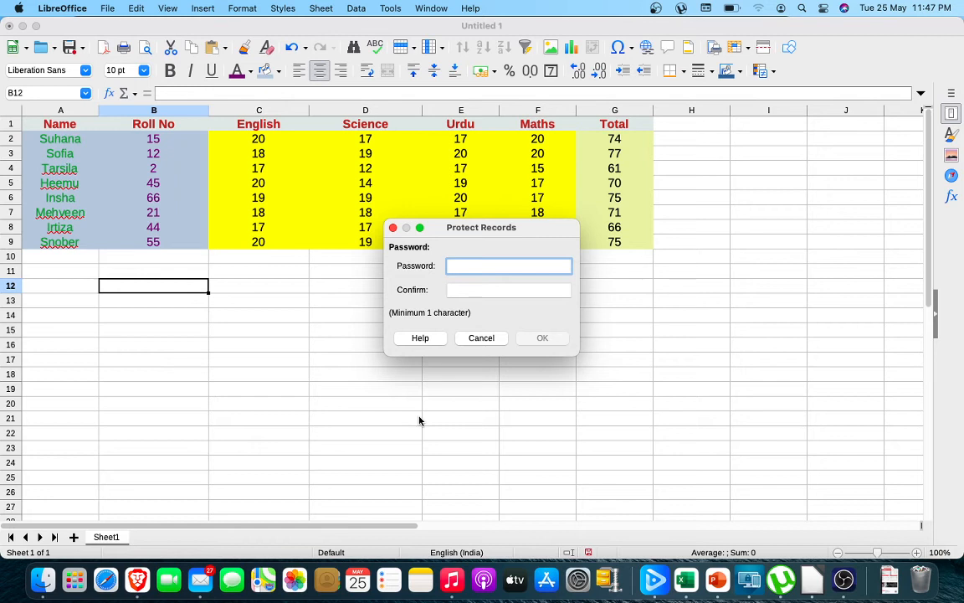
{"action": "type", "text": "1"}
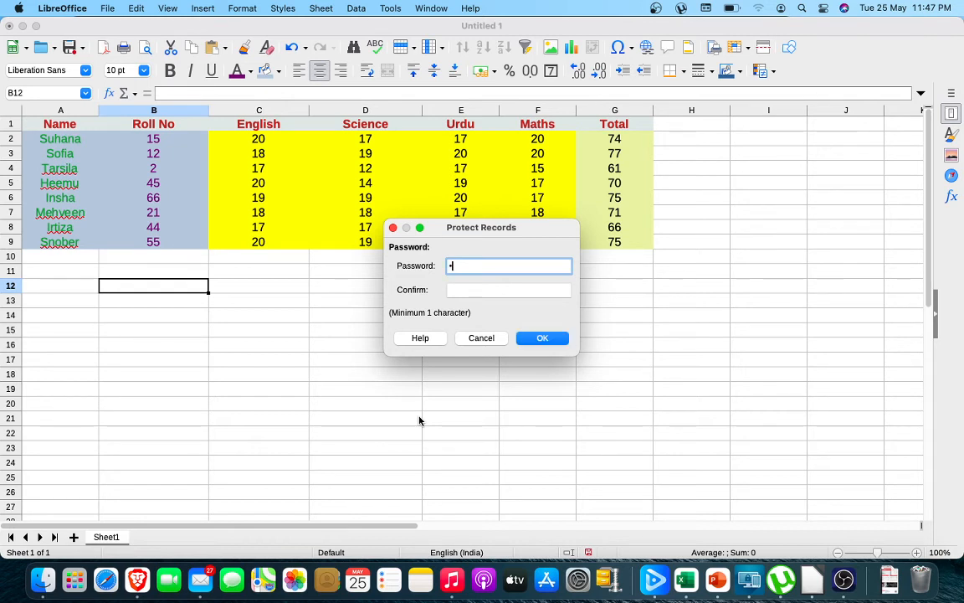
{"action": "left_click", "coordinate": [460, 288]}
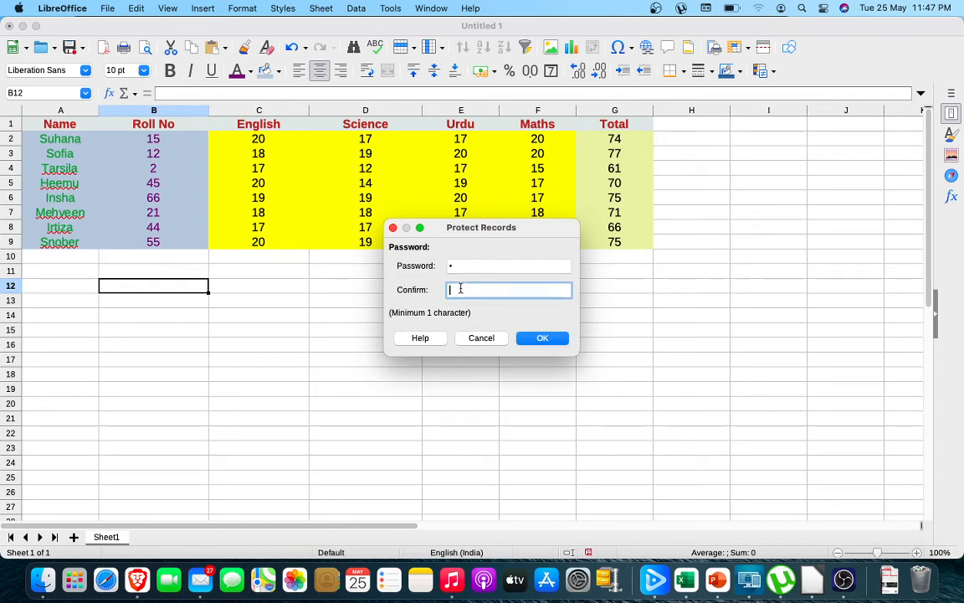
{"action": "type", "text": "1"}
{"action": "left_click", "coordinate": [548, 338]}
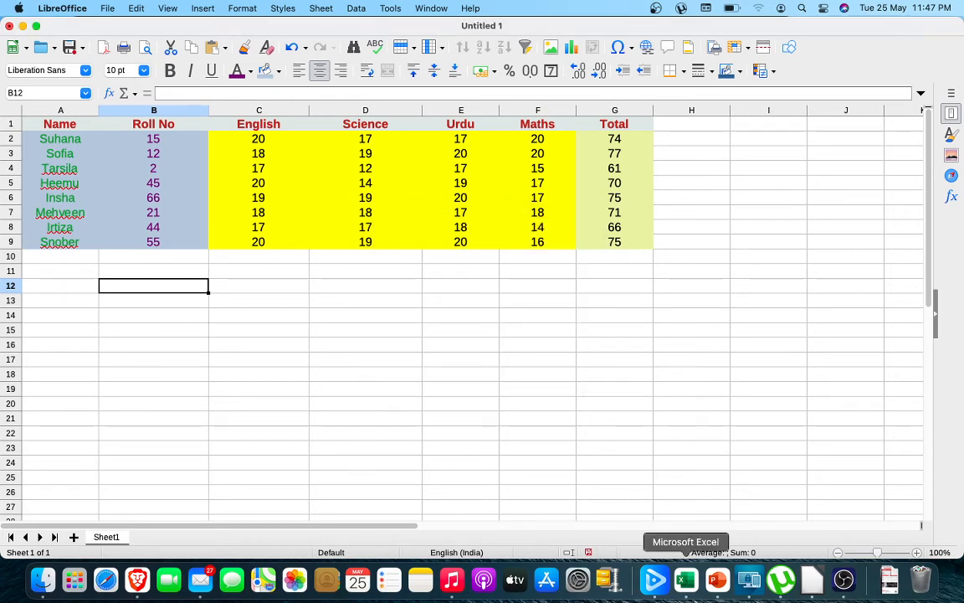
{"action": "left_click", "coordinate": [135, 9]}
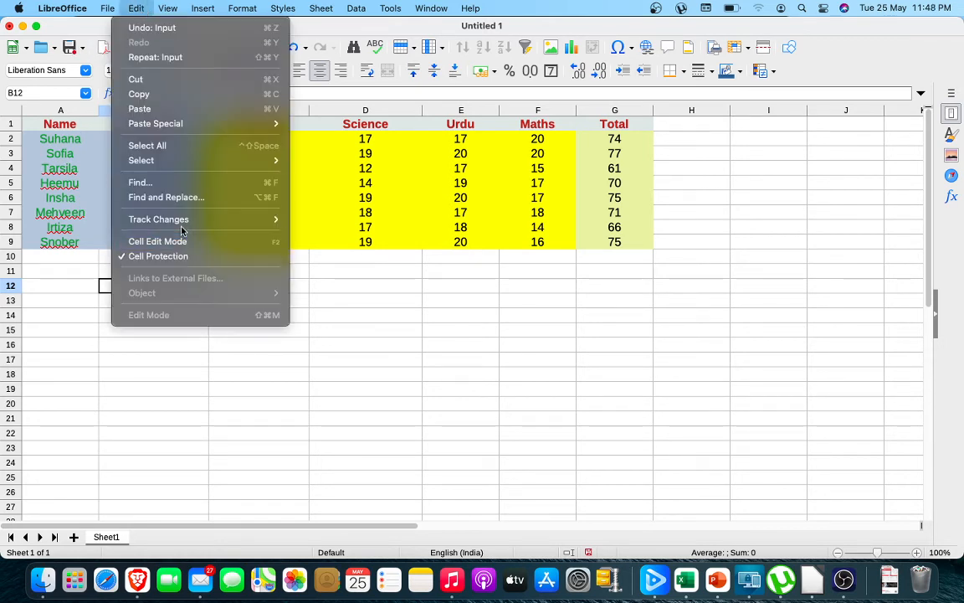
{"action": "mouse_move", "coordinate": [162, 219]}
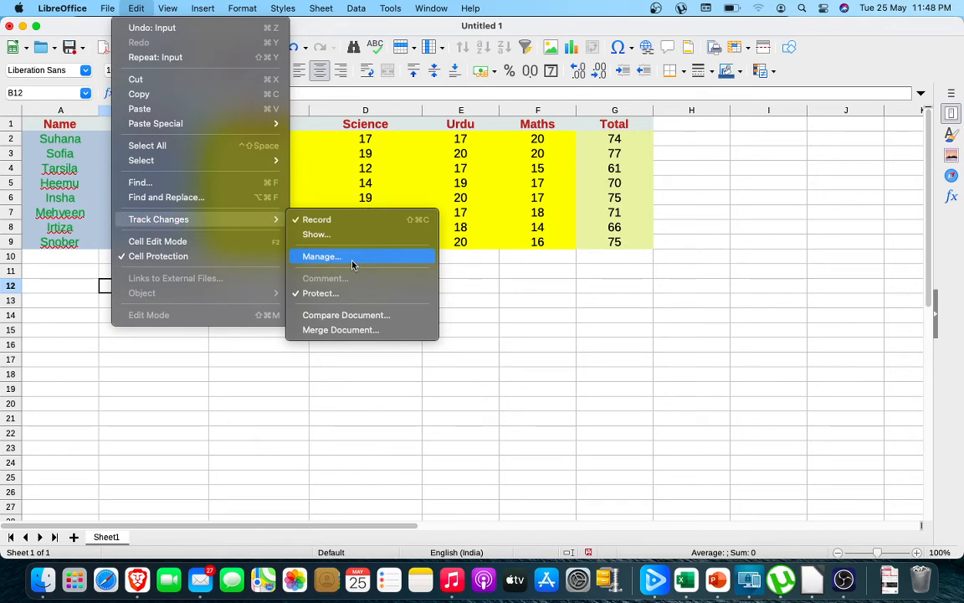
{"action": "left_click", "coordinate": [508, 347]}
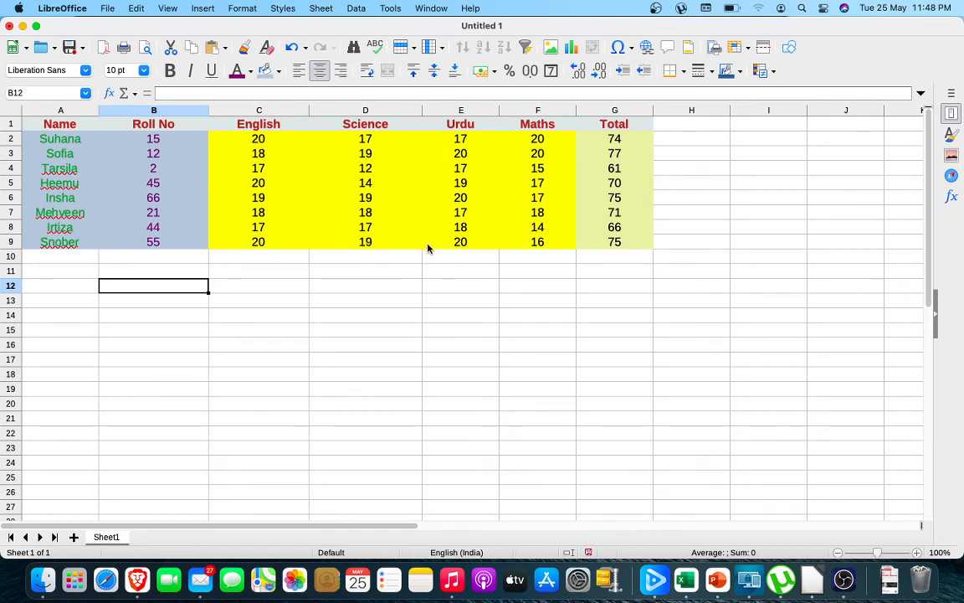
Set the Urdu mark in cell E9 to 88.
{"action": "left_click", "coordinate": [470, 243]}
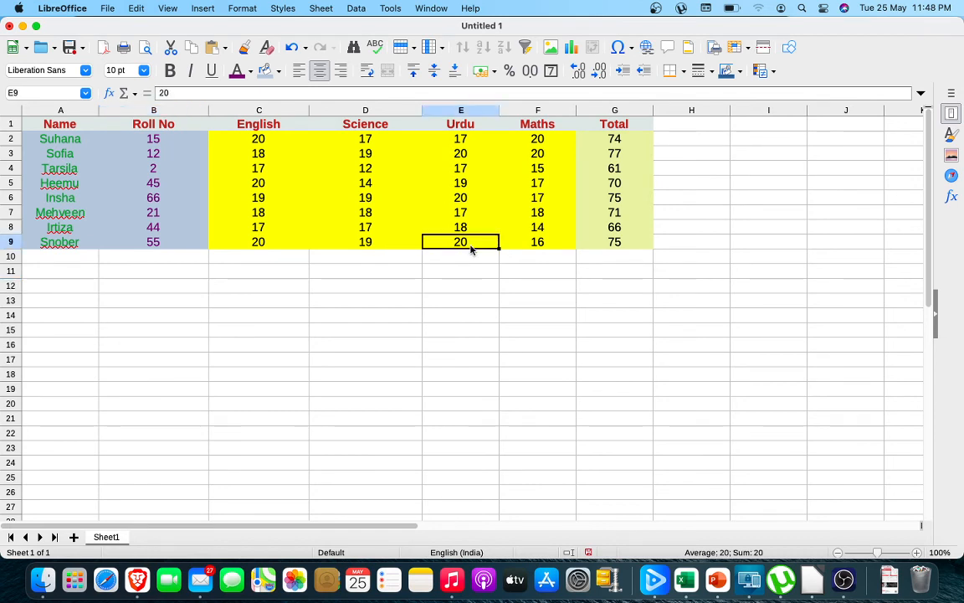
{"action": "type", "text": "88"}
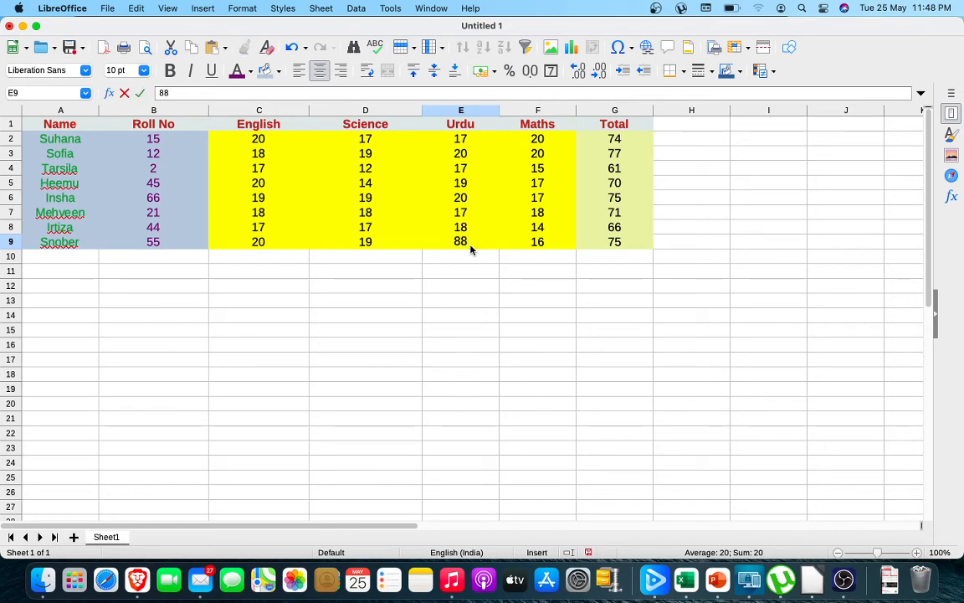
{"action": "left_click", "coordinate": [460, 303]}
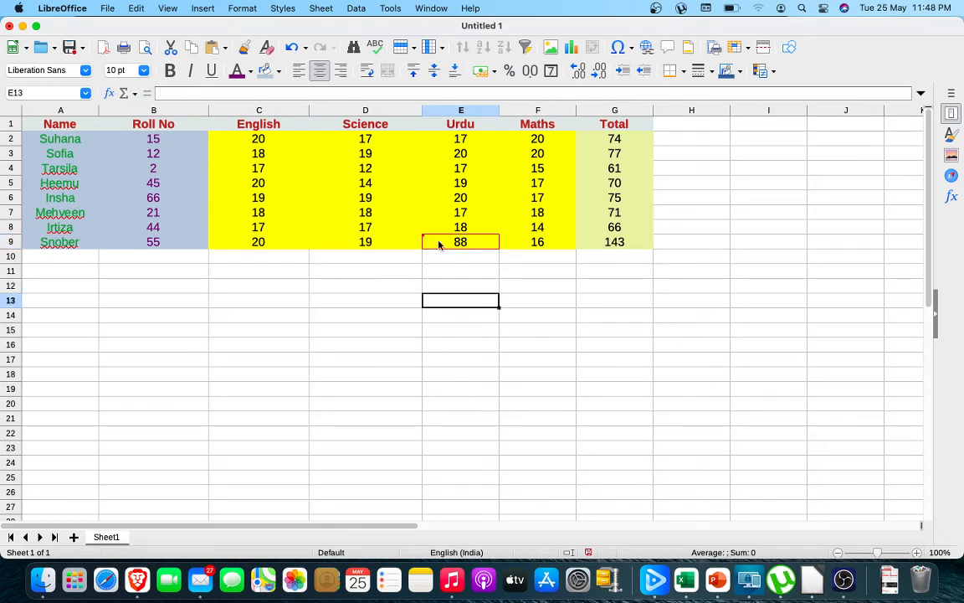
Check which actions the list of tracked changes offers for the change in cell E9, and close the list.
{"action": "left_click", "coordinate": [137, 8]}
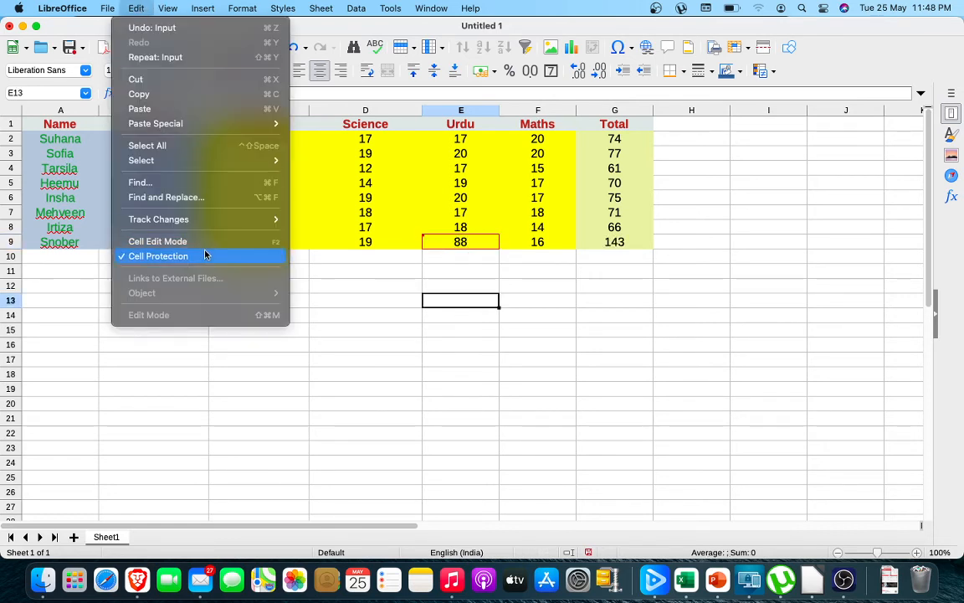
{"action": "mouse_move", "coordinate": [203, 219]}
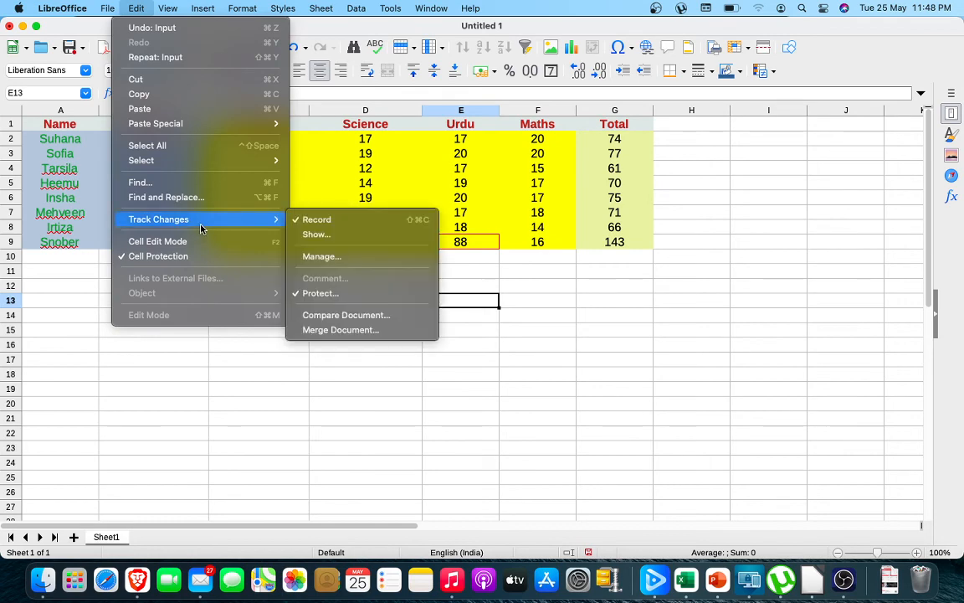
{"action": "left_click", "coordinate": [338, 262]}
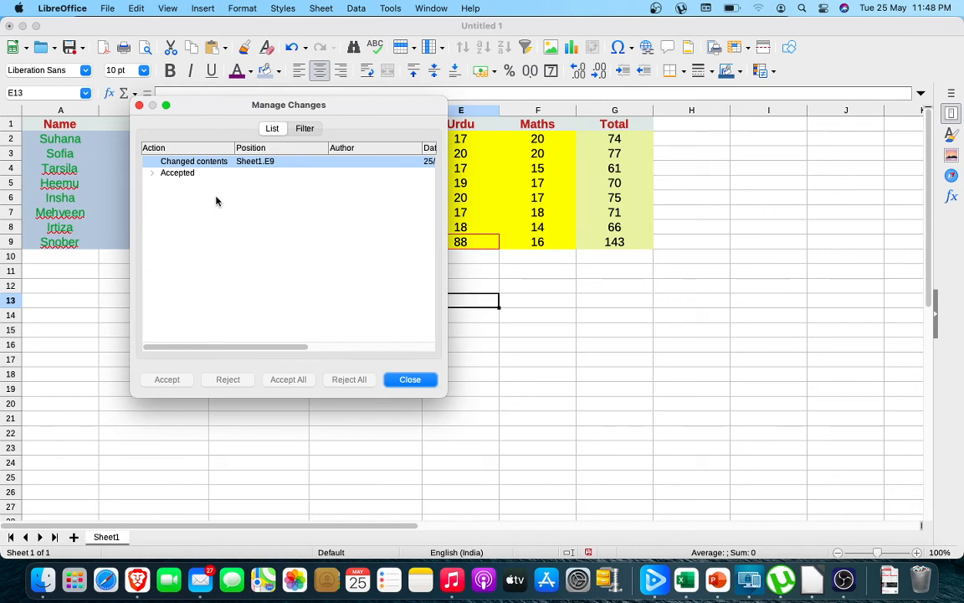
{"action": "left_click", "coordinate": [212, 165]}
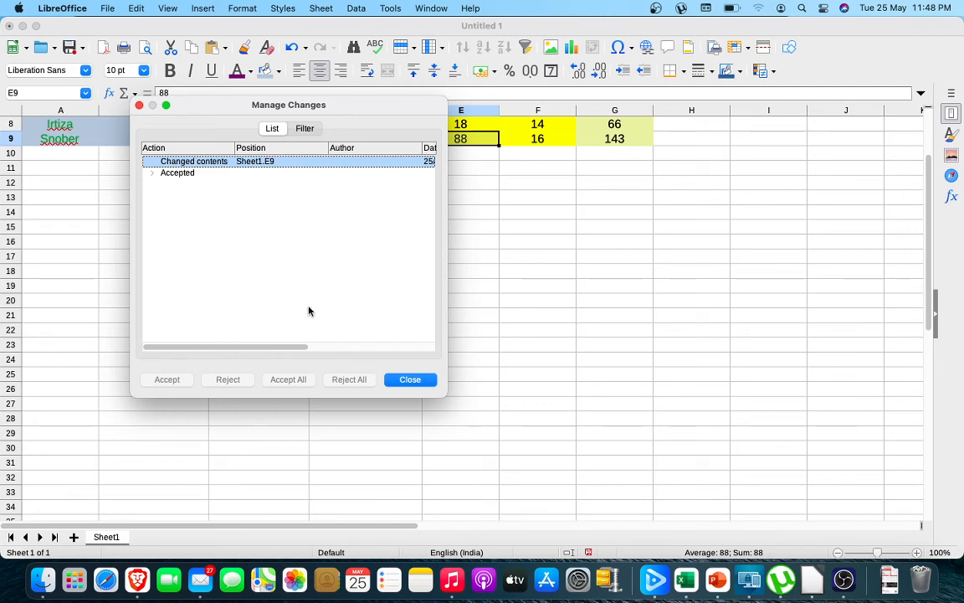
{"action": "left_click", "coordinate": [410, 383]}
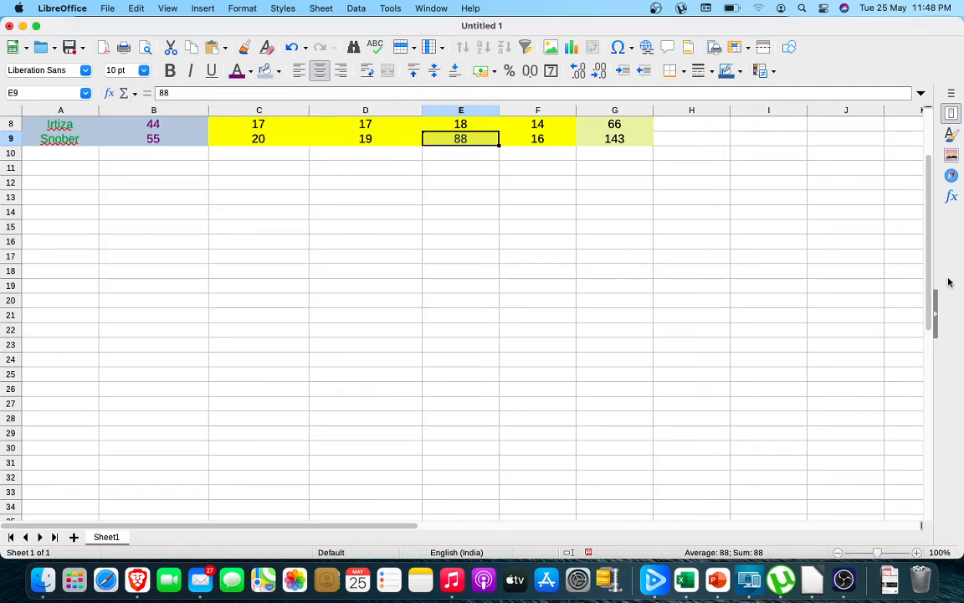
{"action": "left_click_drag", "start_coordinate": [929, 286], "coordinate": [928, 216]}
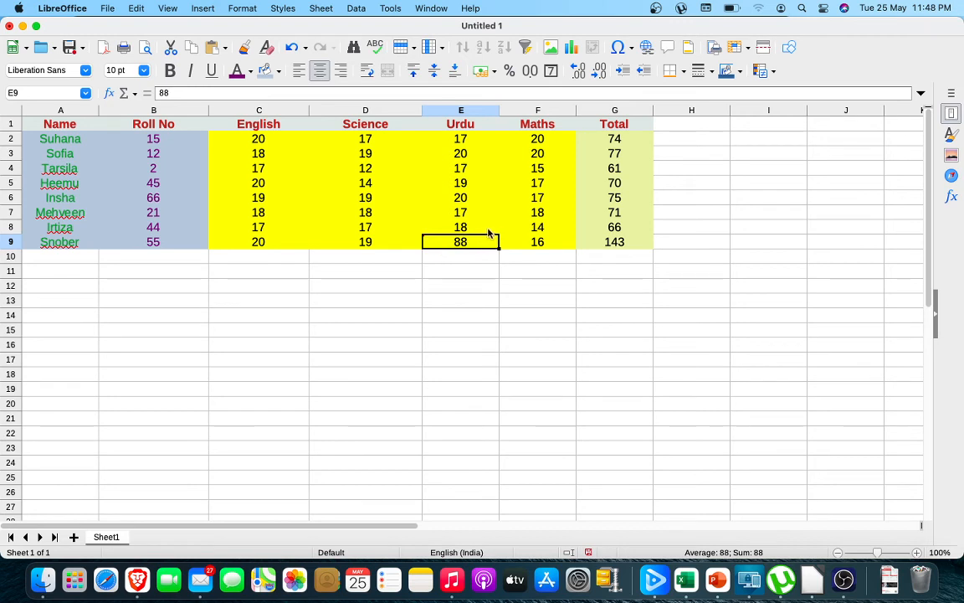
{"action": "mouse_move", "coordinate": [471, 246]}
Reopen the list of tracked changes, inspect its accepted group and the pending E9 entry, and close it.
{"action": "left_click", "coordinate": [138, 9]}
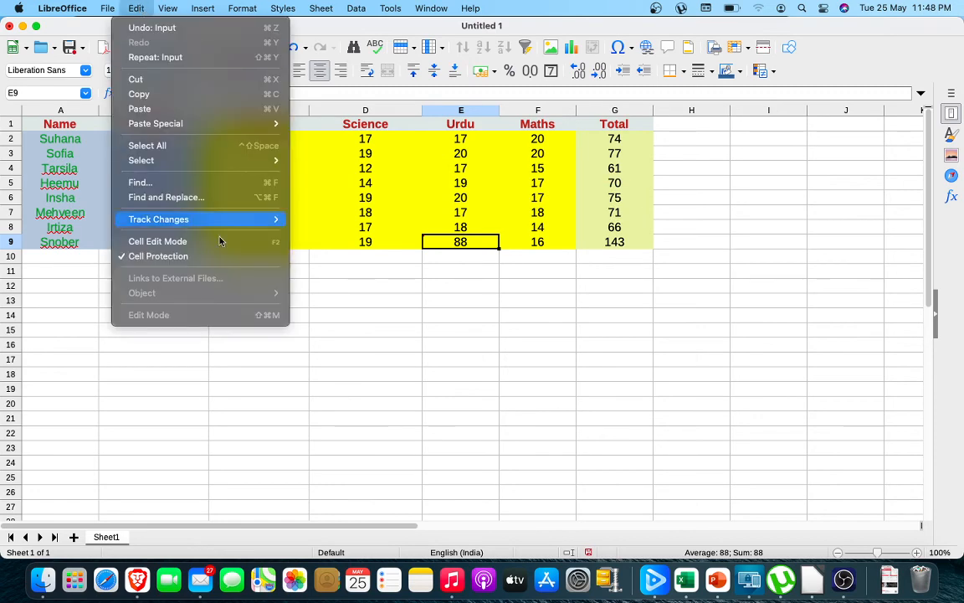
{"action": "mouse_move", "coordinate": [218, 220]}
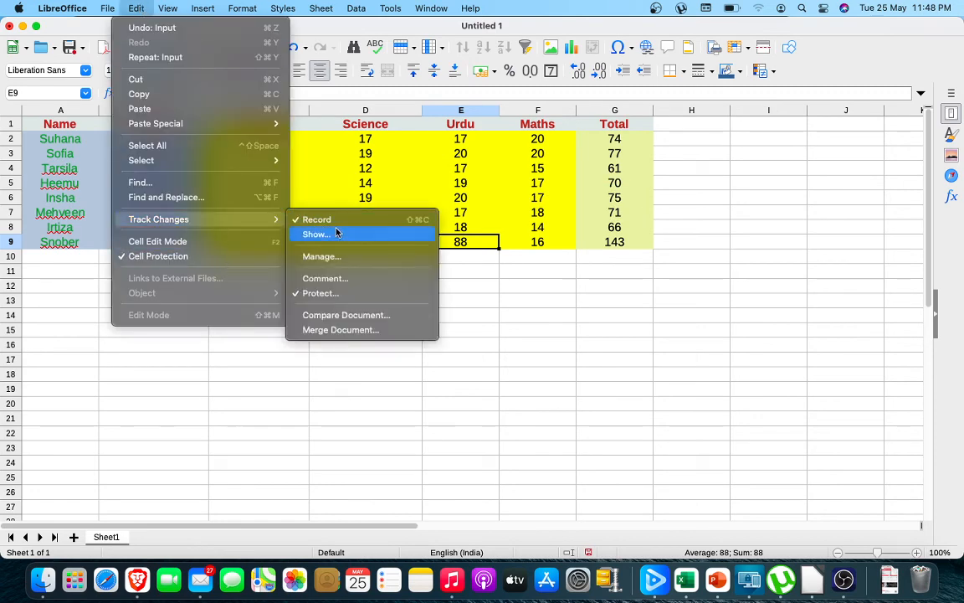
{"action": "left_click", "coordinate": [336, 257]}
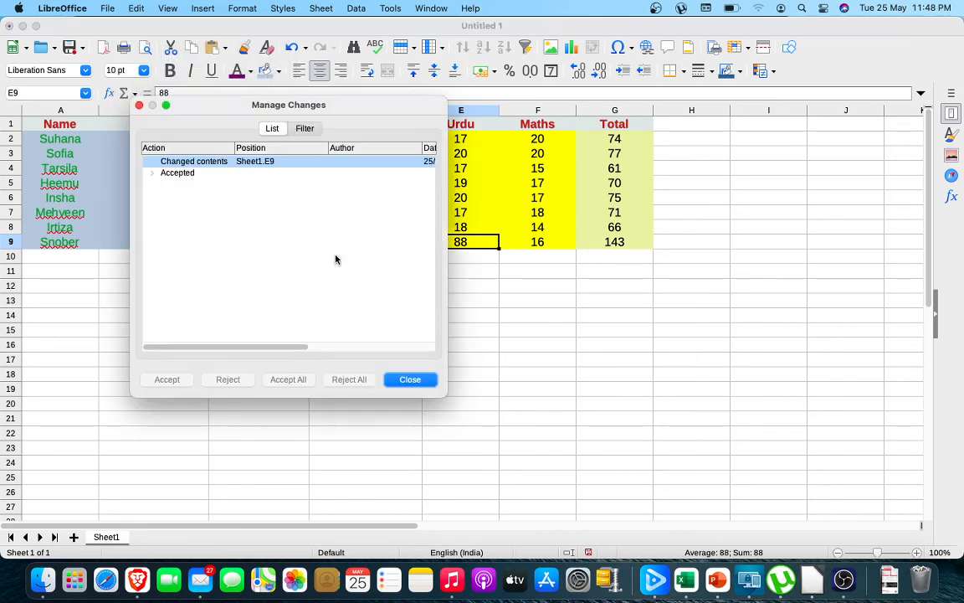
{"action": "left_click", "coordinate": [181, 174]}
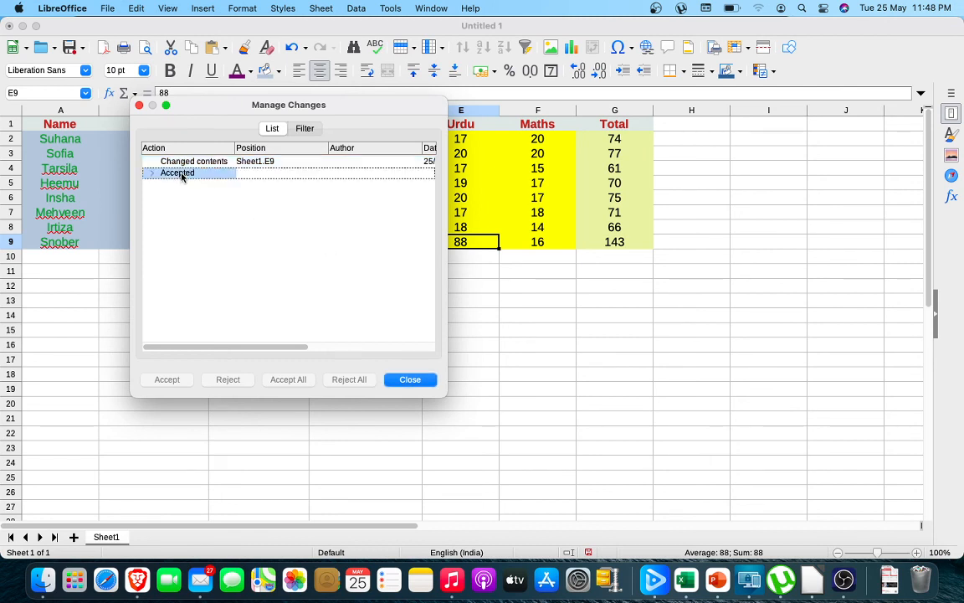
{"action": "left_click", "coordinate": [185, 162]}
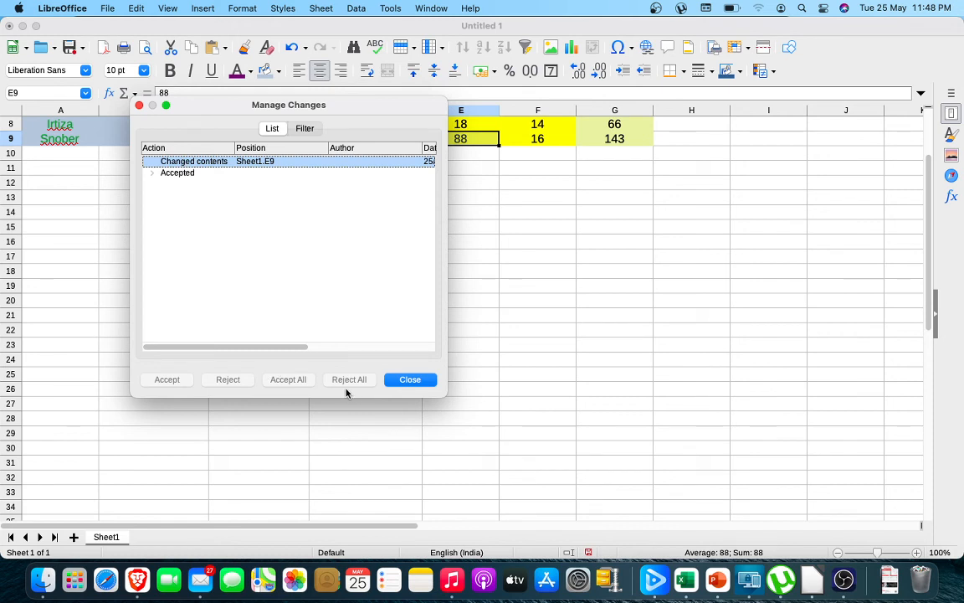
{"action": "left_click", "coordinate": [400, 381]}
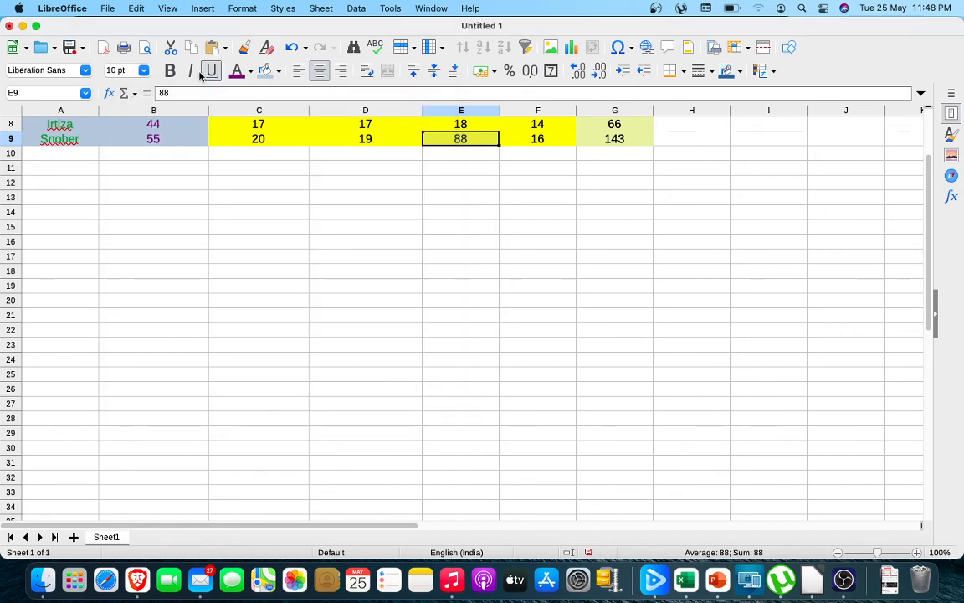
Remove the protection from the change records by entering the password.
{"action": "left_click", "coordinate": [139, 12]}
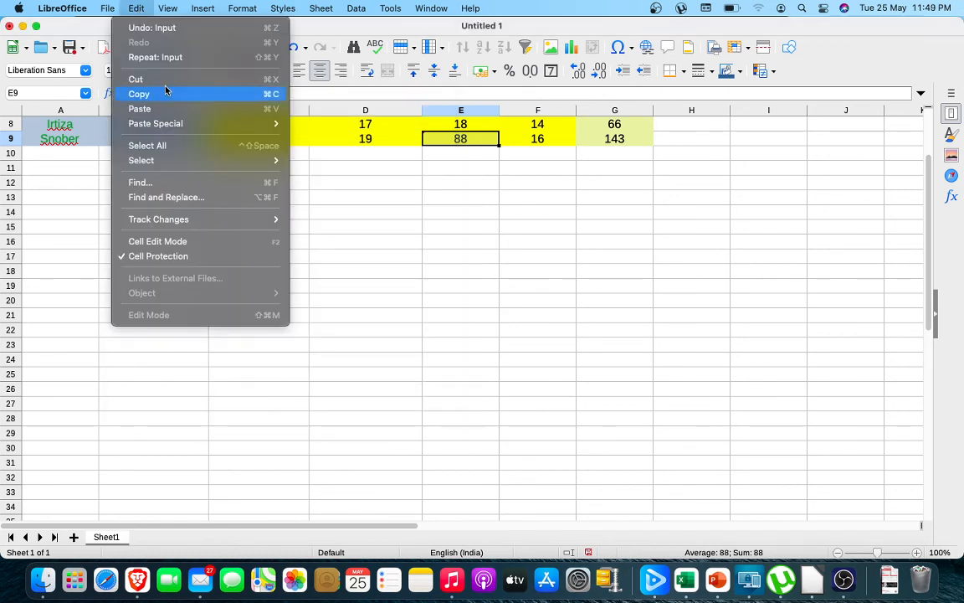
{"action": "mouse_move", "coordinate": [198, 223]}
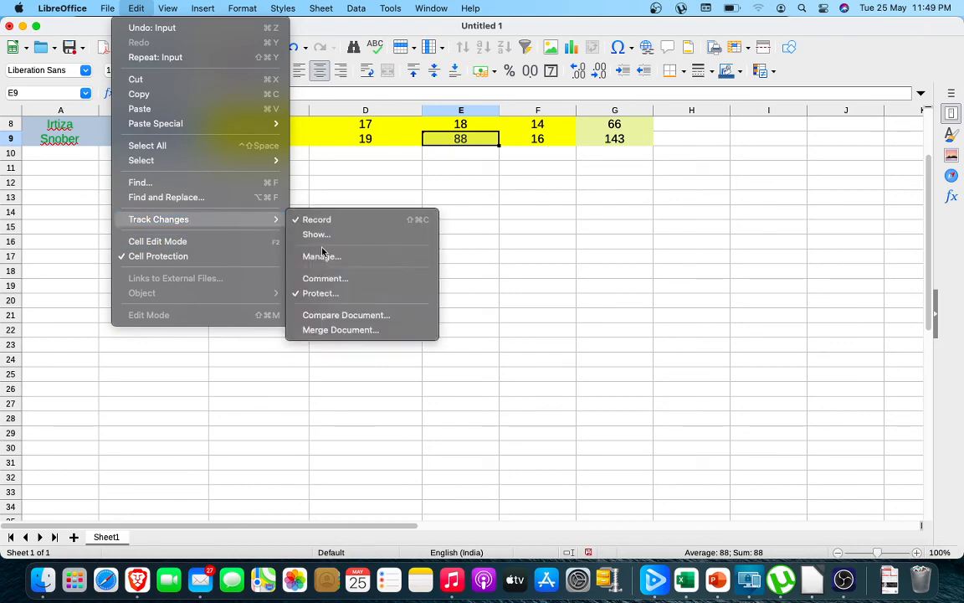
{"action": "left_click", "coordinate": [322, 293]}
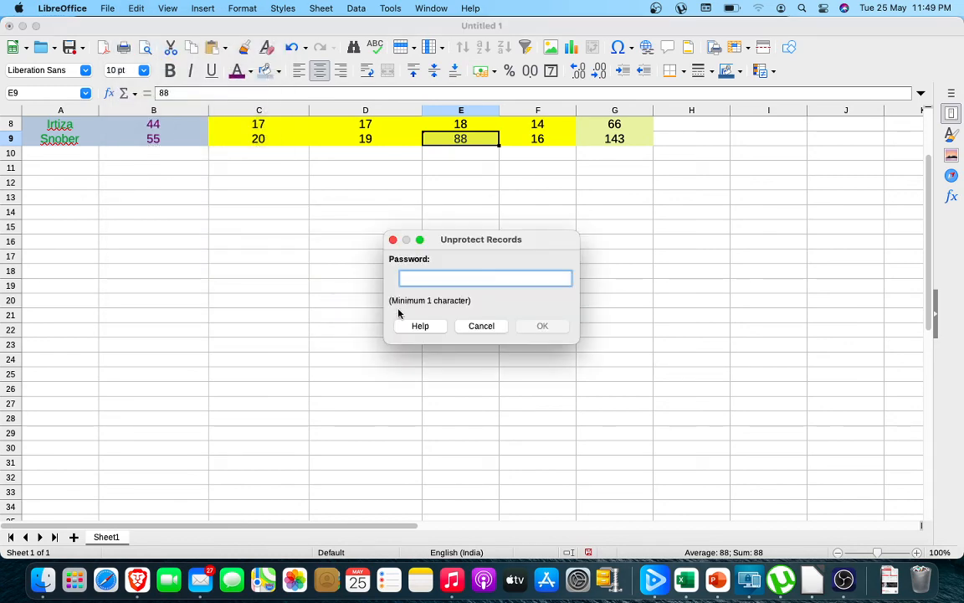
{"action": "type", "text": "1"}
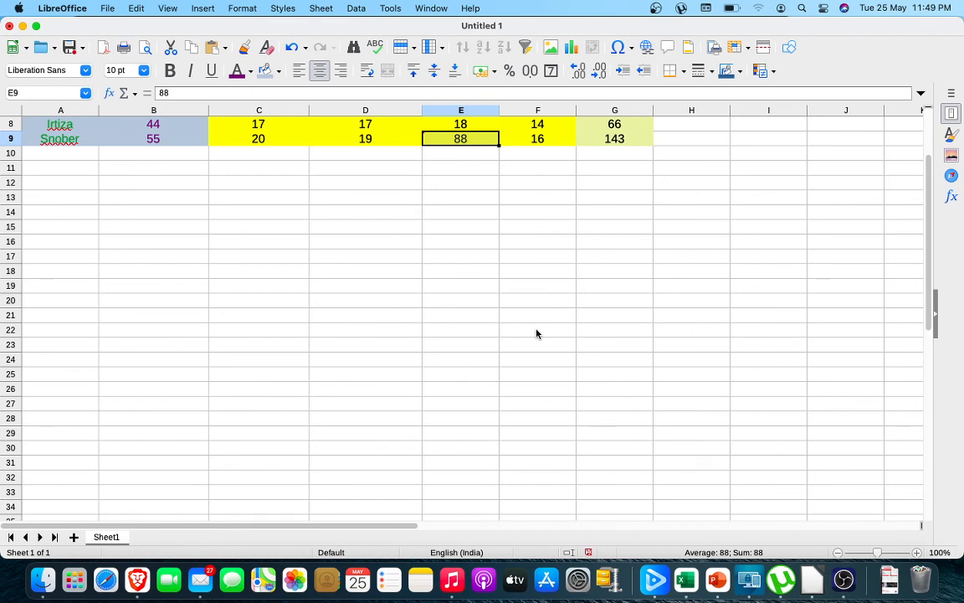
Reject the recorded change to cell E9 in the list of tracked changes and close the list.
{"action": "left_click", "coordinate": [132, 8]}
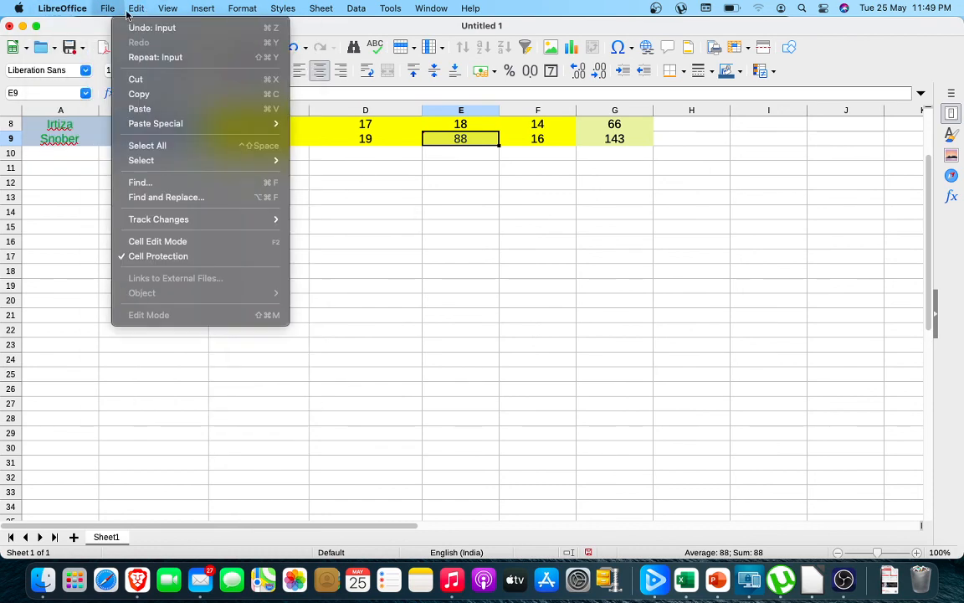
{"action": "mouse_move", "coordinate": [183, 221]}
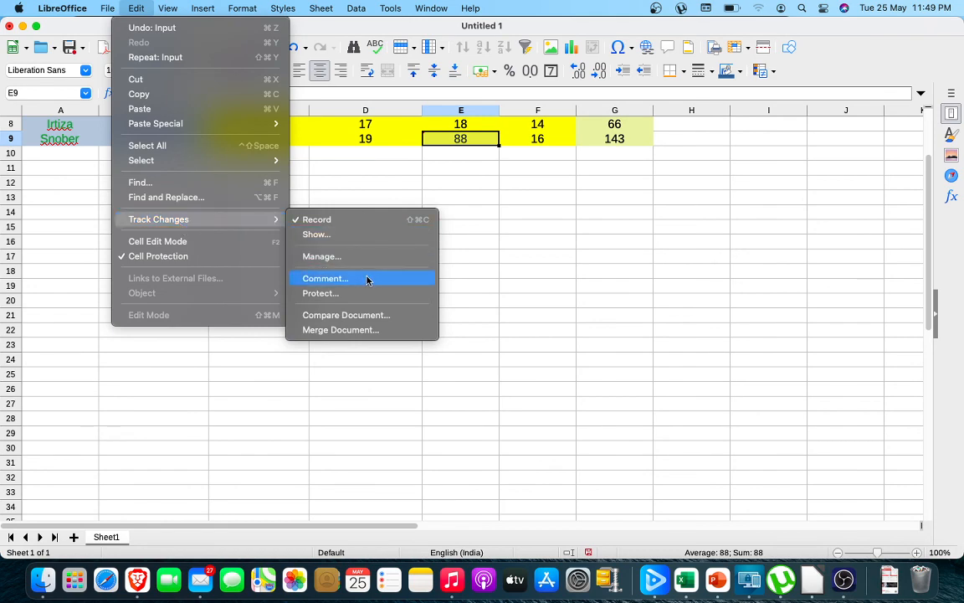
{"action": "left_click", "coordinate": [337, 259]}
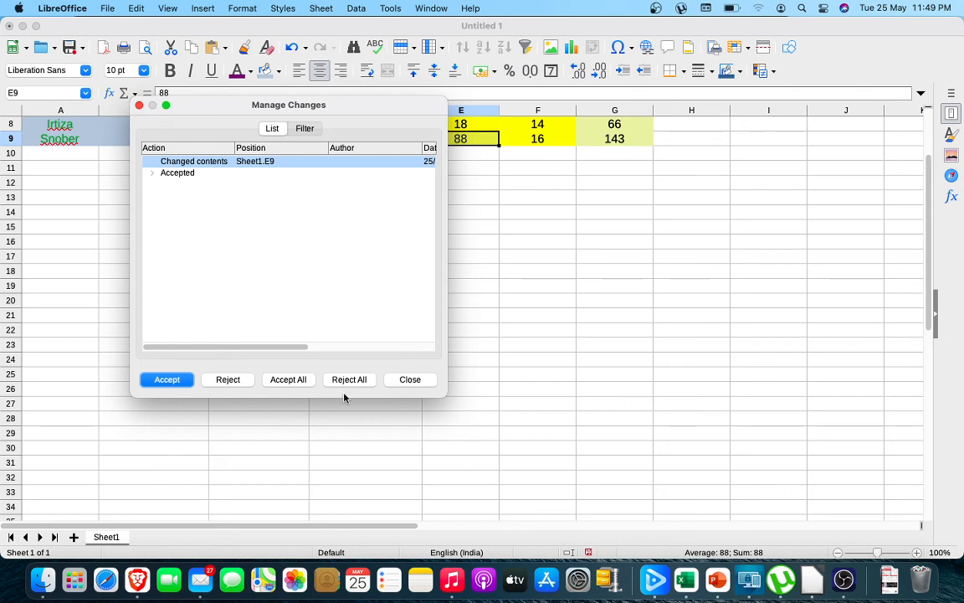
{"action": "left_click", "coordinate": [239, 381]}
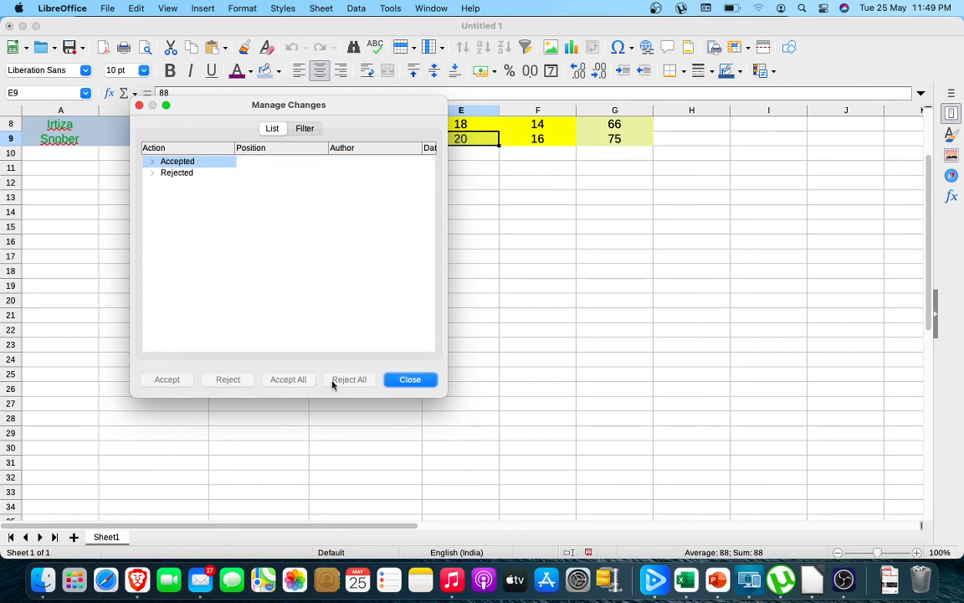
{"action": "left_click", "coordinate": [410, 382]}
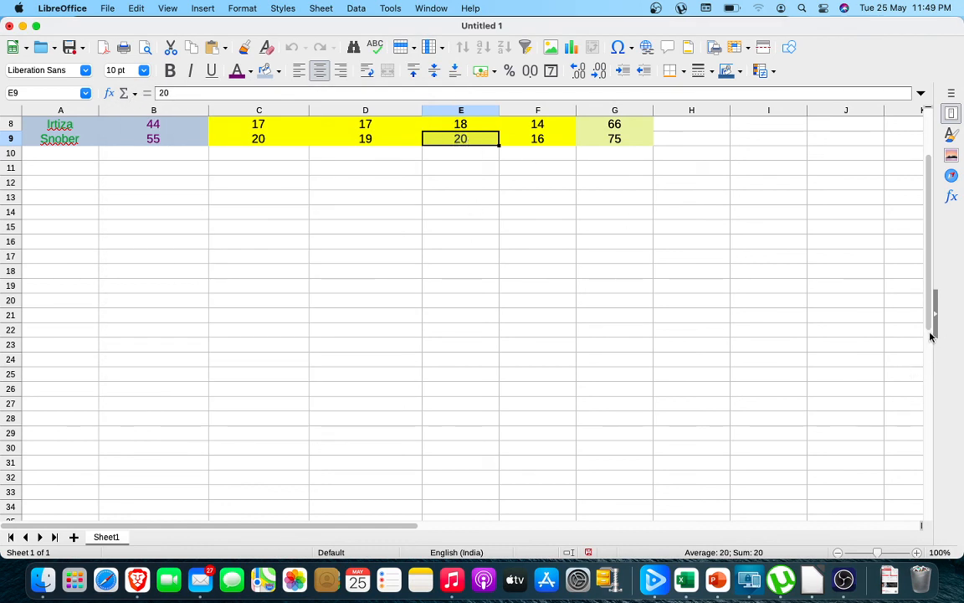
{"action": "left_click_drag", "start_coordinate": [929, 323], "coordinate": [938, 203]}
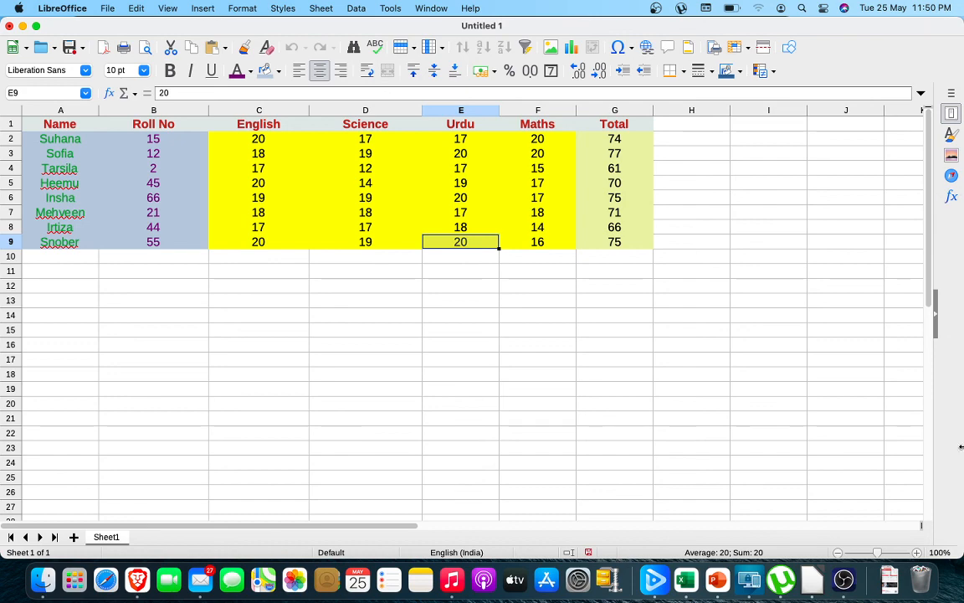
{"action": "left_click", "coordinate": [843, 579]}
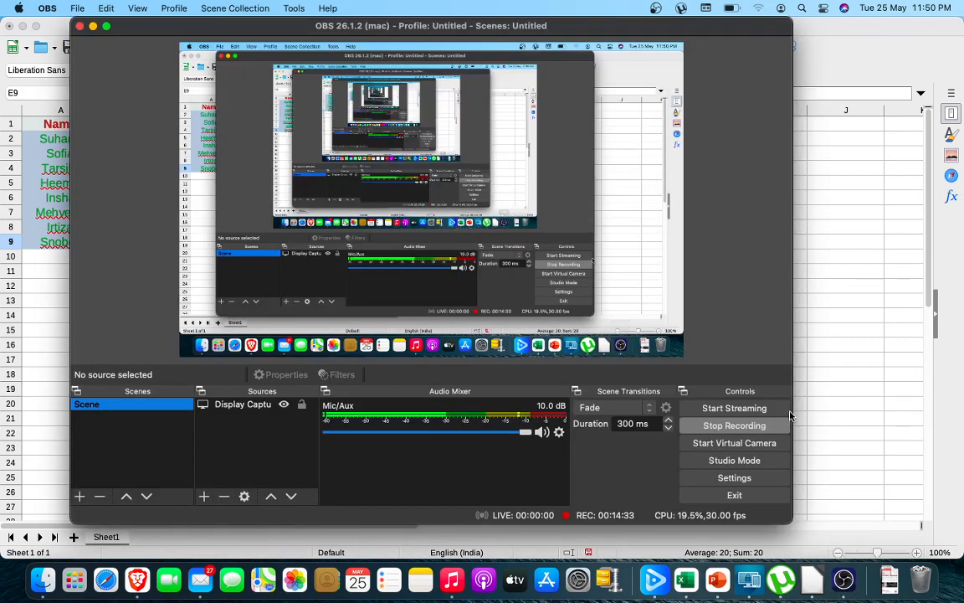